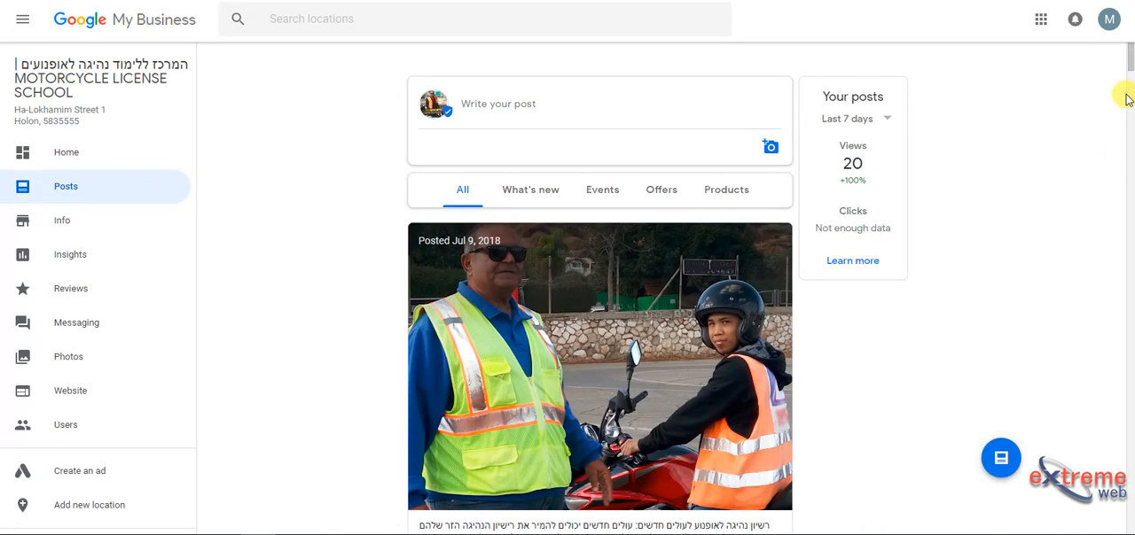
Step: Review the latest post's views and clicks and the help article on post insights, and return to the posts list
{"action": "left_click_drag", "start_coordinate": [1130, 58], "coordinate": [1099, 80]}
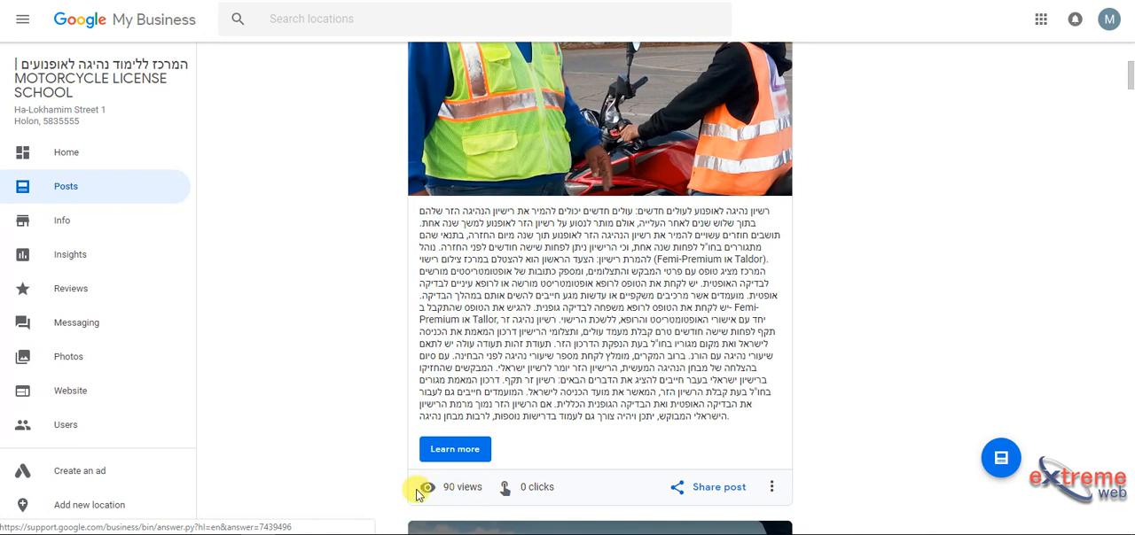
{"action": "left_click", "coordinate": [461, 490]}
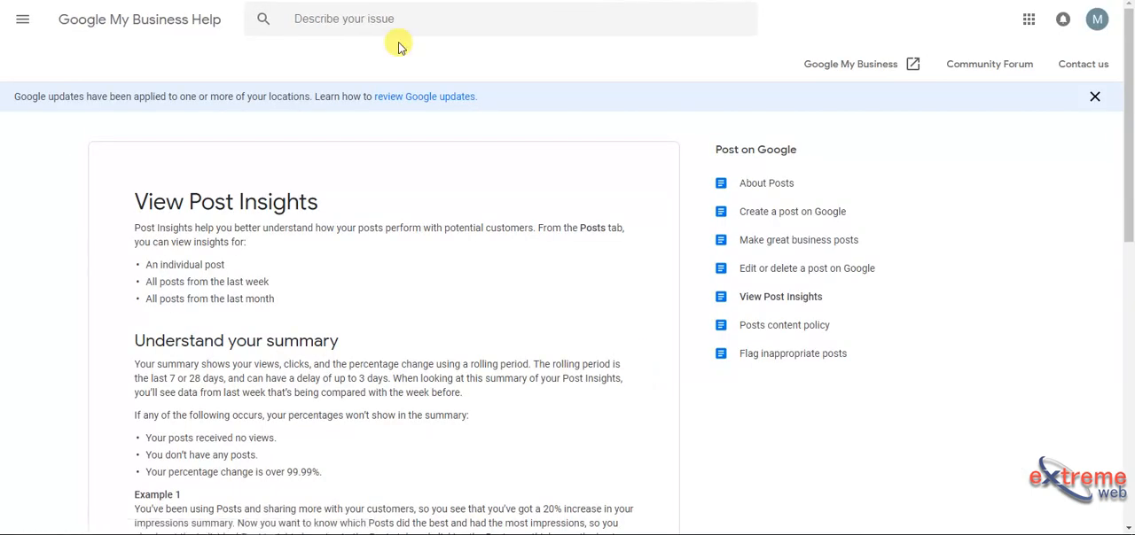
{"action": "key", "text": "ctrl+w"}
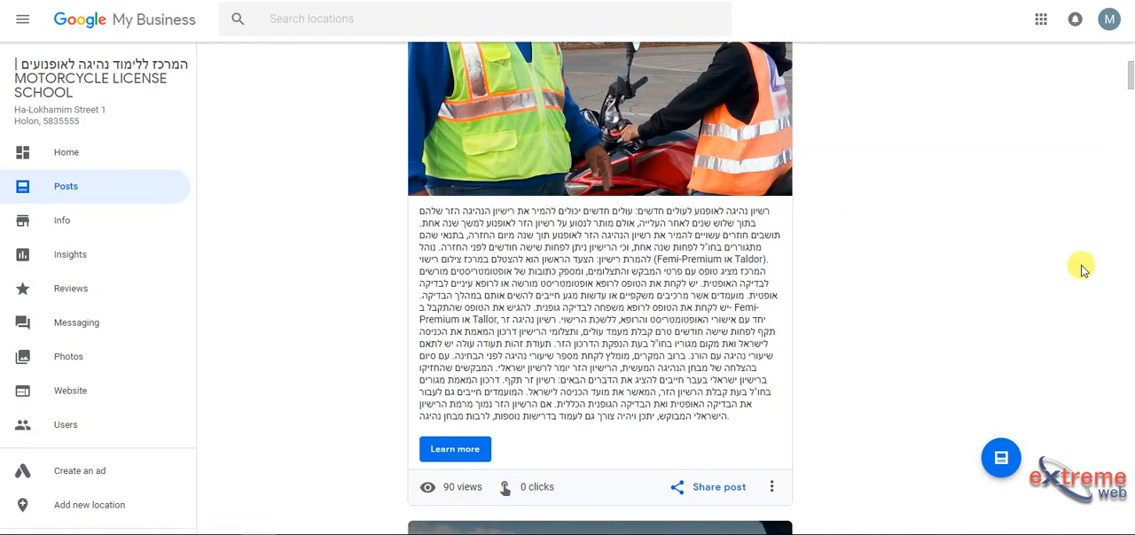
{"action": "left_click_drag", "start_coordinate": [1130, 84], "coordinate": [1130, 56]}
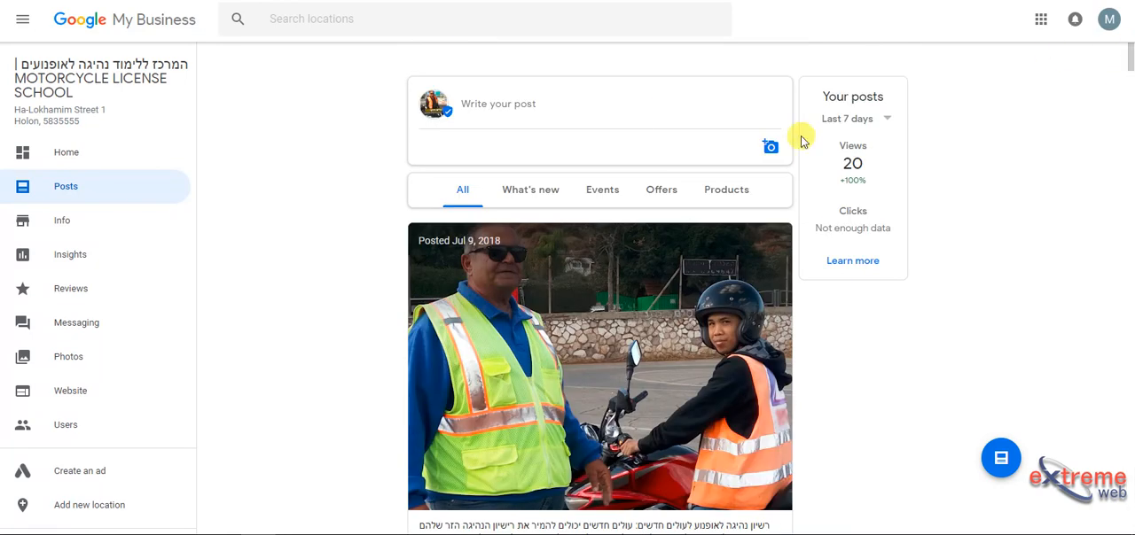
Step: Start a new post and examine the fields offered for the Event and Offer post types
{"action": "left_click", "coordinate": [674, 120]}
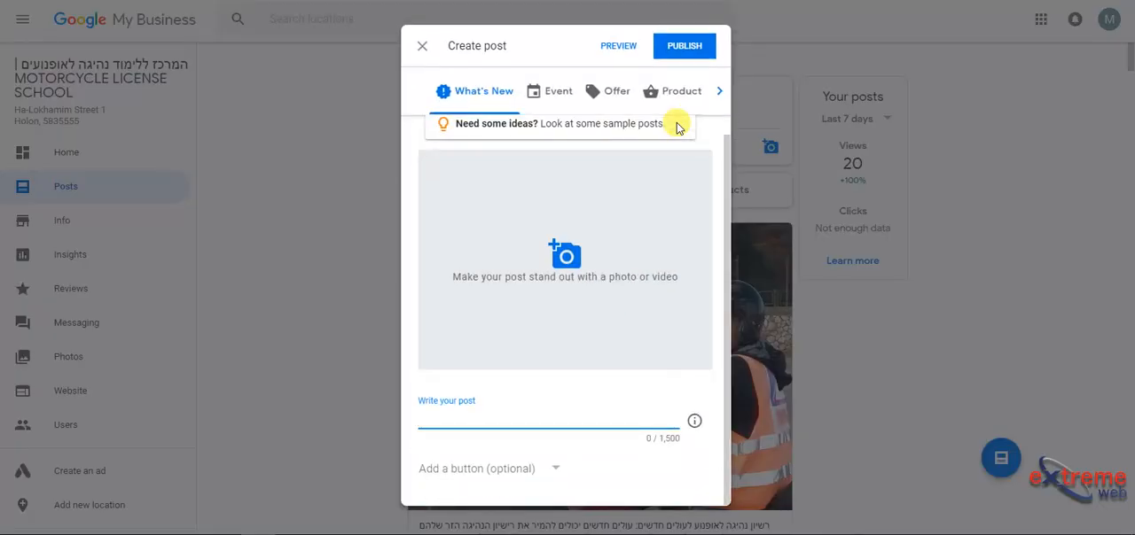
{"action": "left_click", "coordinate": [569, 101]}
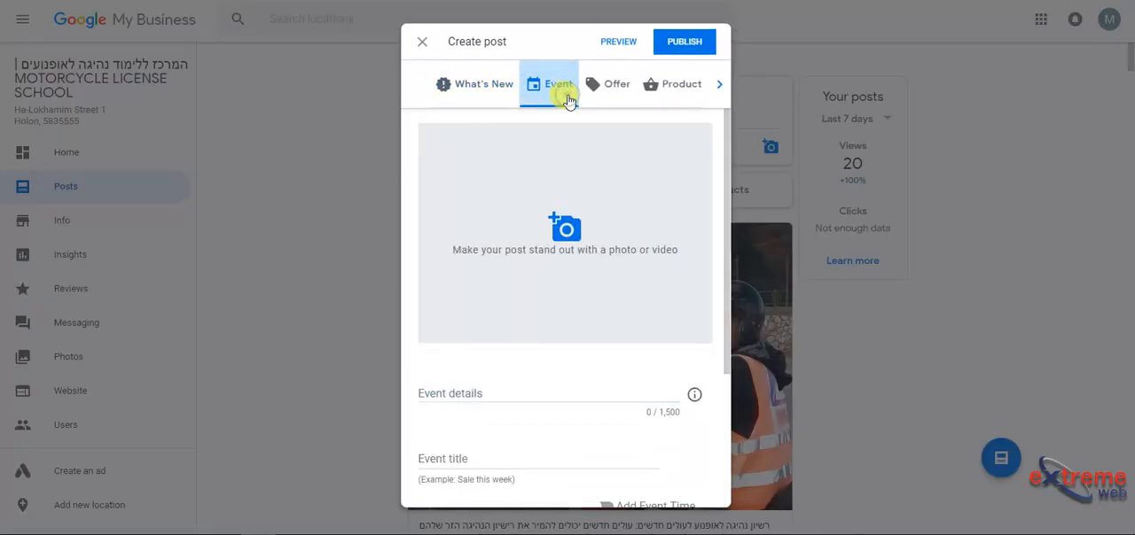
{"action": "left_click", "coordinate": [601, 99]}
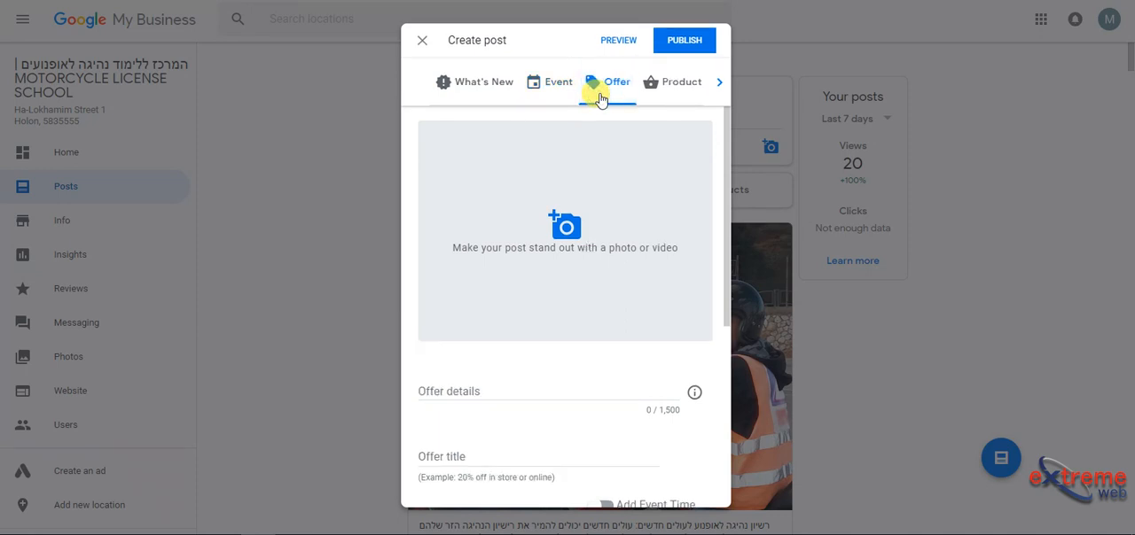
{"action": "left_click_drag", "start_coordinate": [727, 195], "coordinate": [741, 395]}
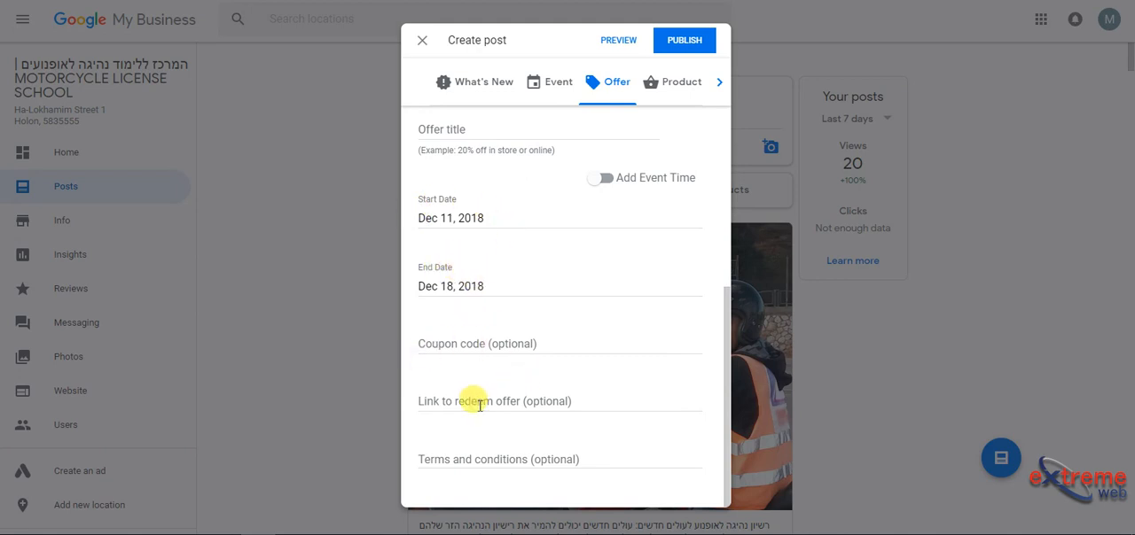
{"action": "left_click_drag", "start_coordinate": [729, 438], "coordinate": [669, 262]}
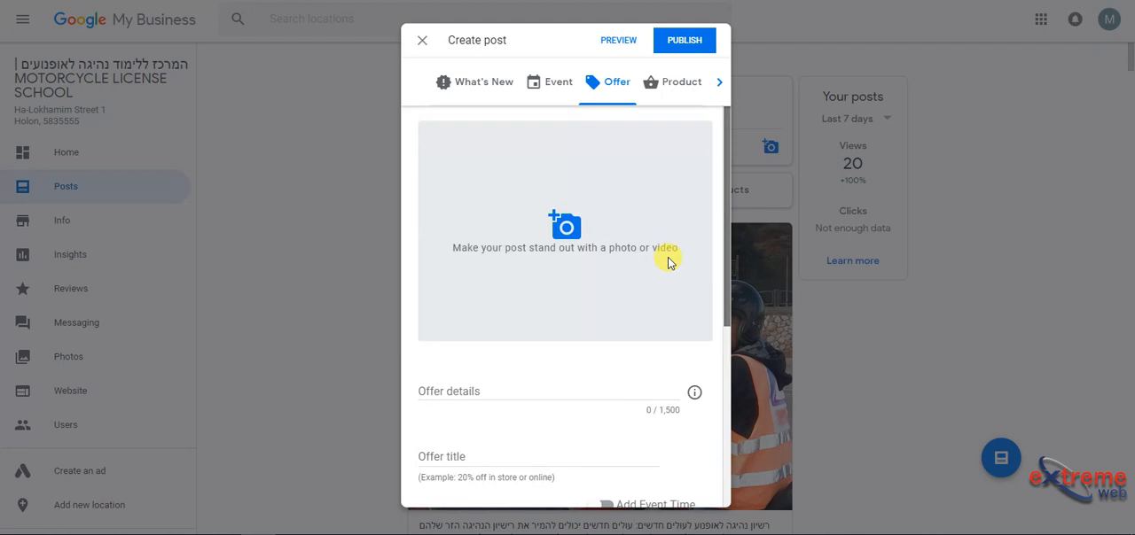
Step: Examine the Product post type's fields, its optional button choices and its photo or video picker without adding anything
{"action": "left_click", "coordinate": [678, 98]}
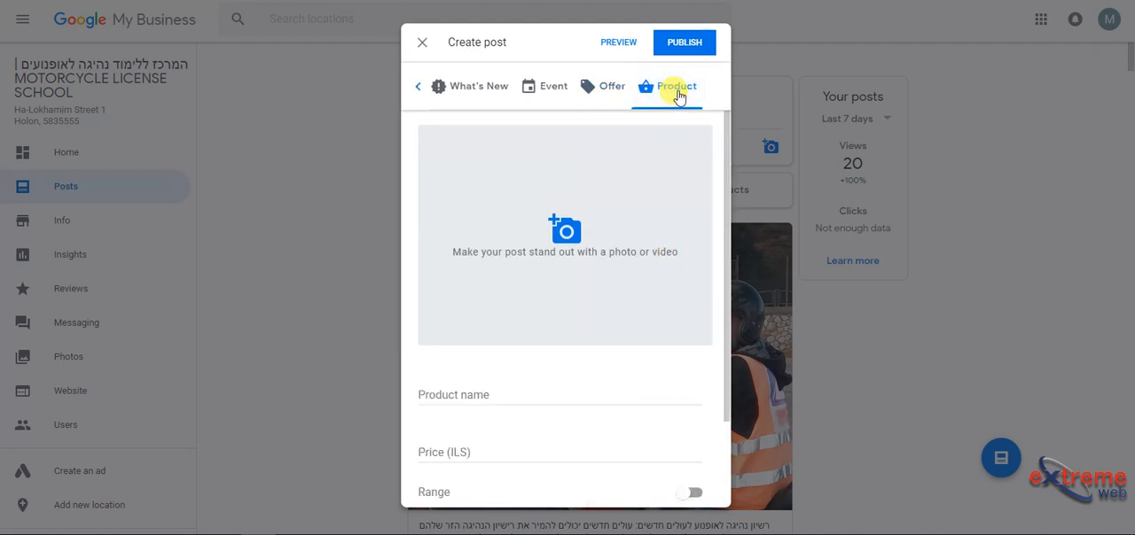
{"action": "left_click_drag", "start_coordinate": [729, 208], "coordinate": [729, 306]}
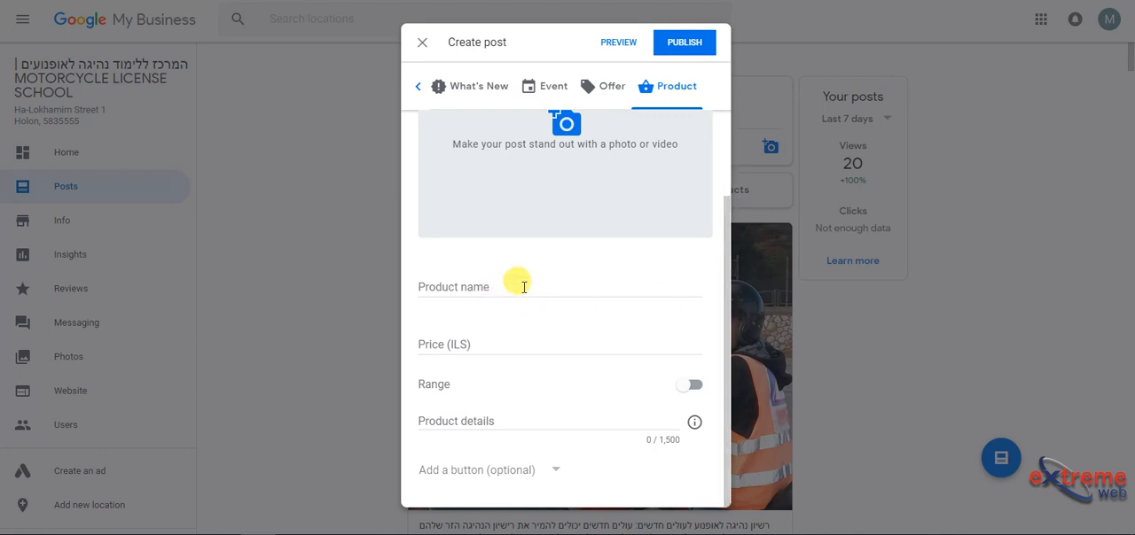
{"action": "left_click", "coordinate": [520, 283]}
{"action": "left_click", "coordinate": [470, 335]}
{"action": "left_click", "coordinate": [462, 413]}
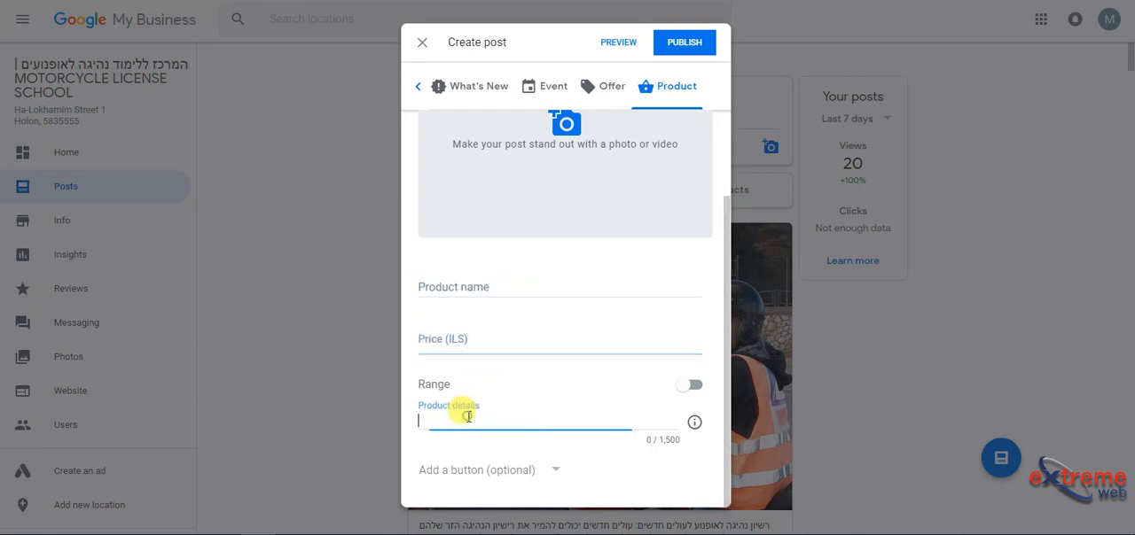
{"action": "left_click", "coordinate": [483, 471]}
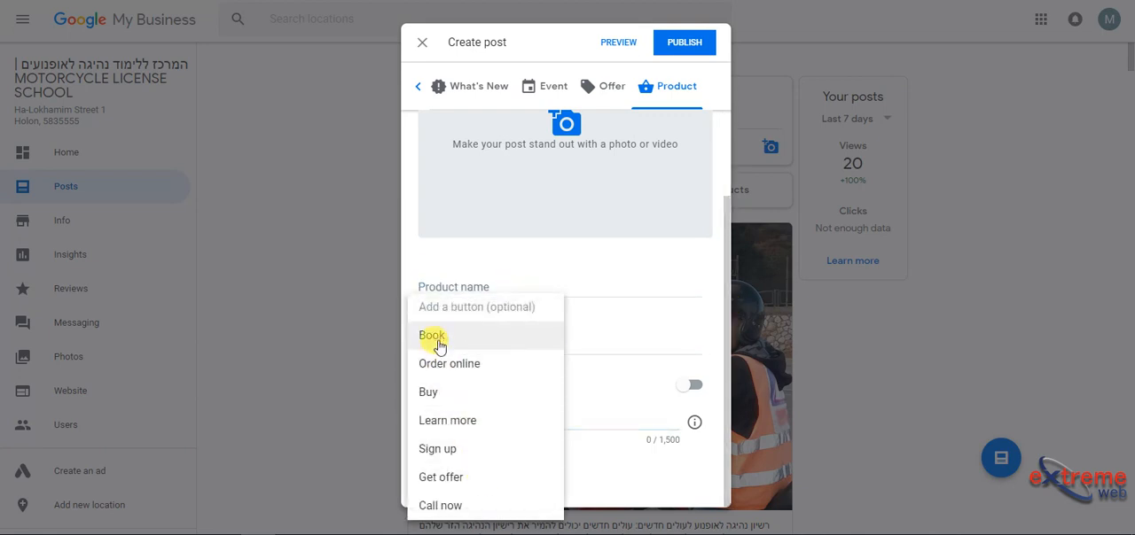
{"action": "left_click", "coordinate": [618, 355]}
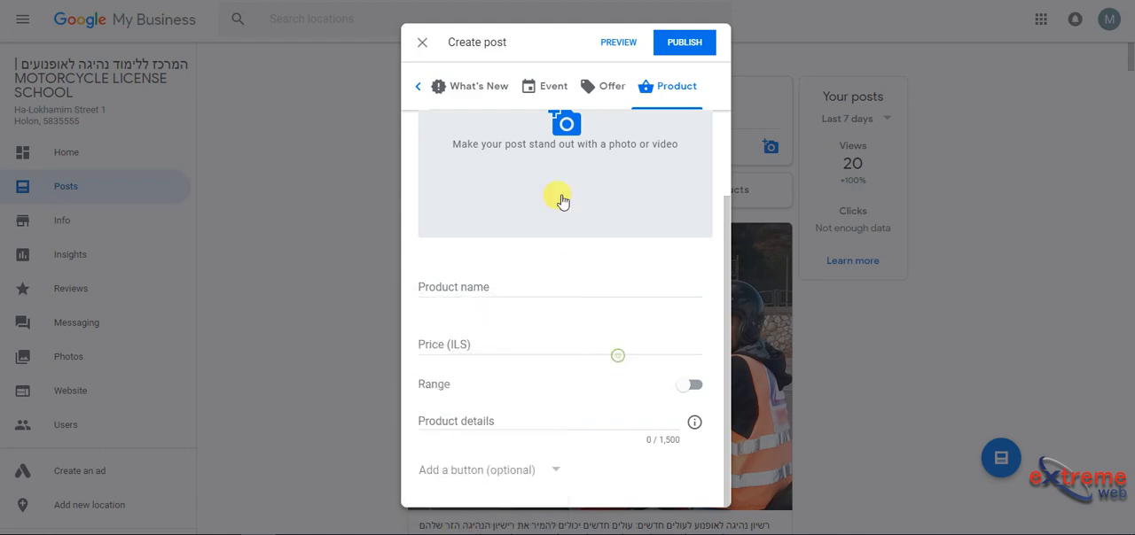
{"action": "left_click", "coordinate": [550, 142]}
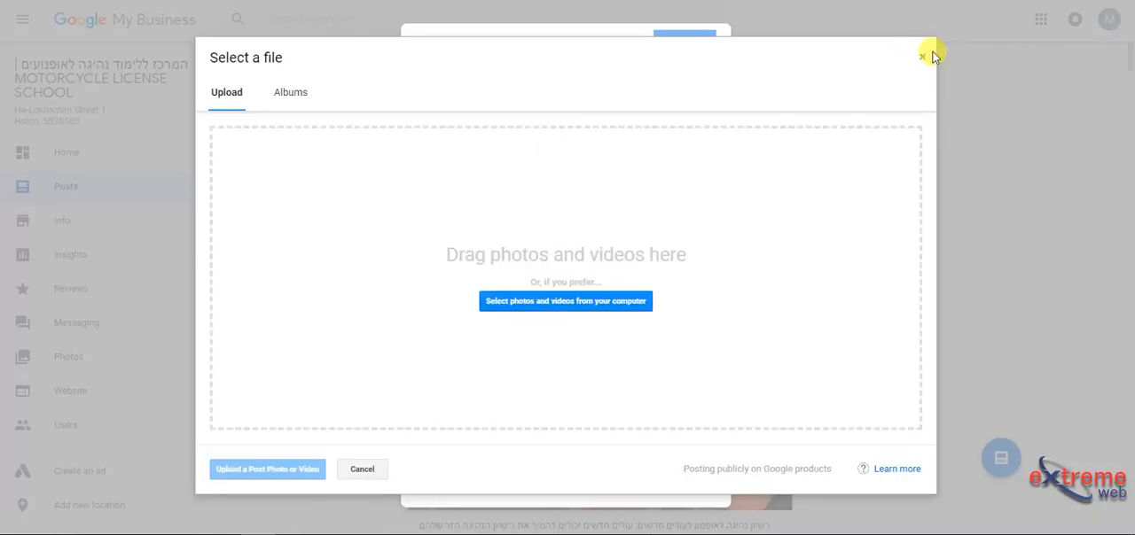
{"action": "left_click", "coordinate": [924, 56]}
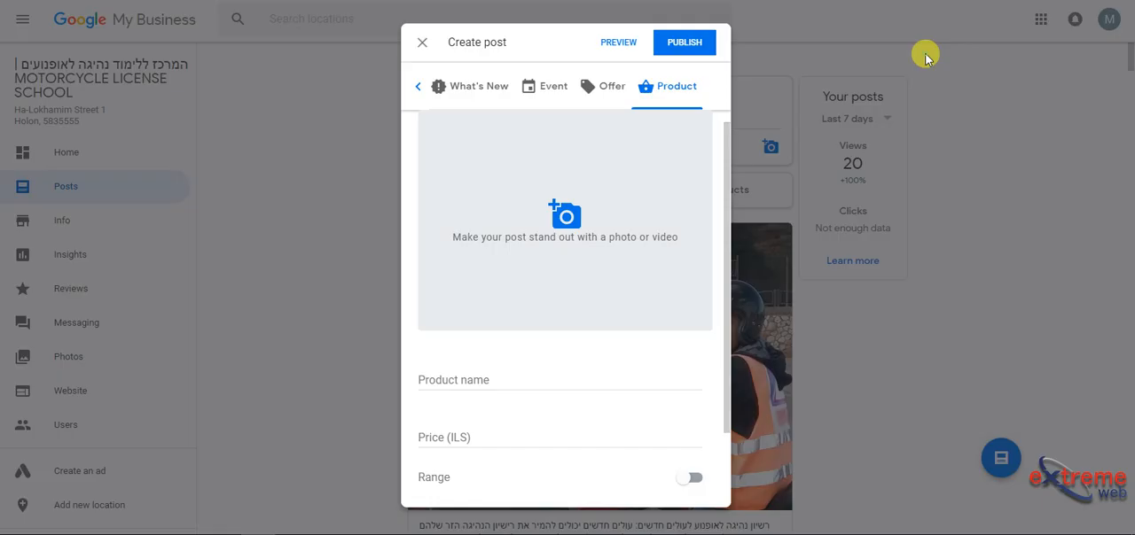
Step: Set the post type to What's New and attach the photo of a boot beside a motorcycle wheel from the Scrapbook Photos album
{"action": "left_click", "coordinate": [421, 90]}
{"action": "left_click", "coordinate": [473, 92]}
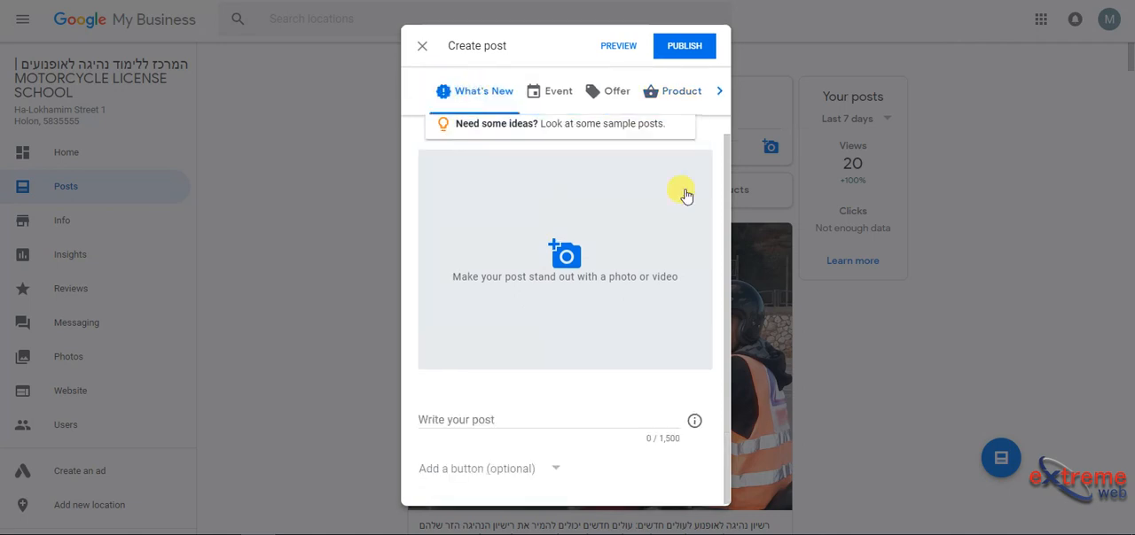
{"action": "scroll", "coordinate": [704, 147], "scroll_direction": "up", "scroll_amount": 1}
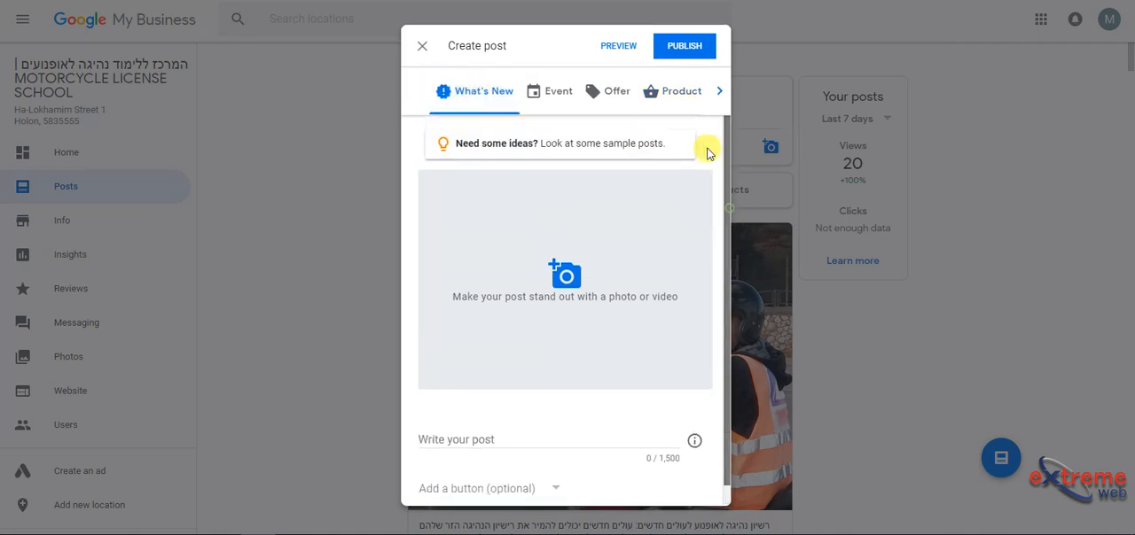
{"action": "left_click", "coordinate": [533, 267]}
{"action": "left_click", "coordinate": [290, 94]}
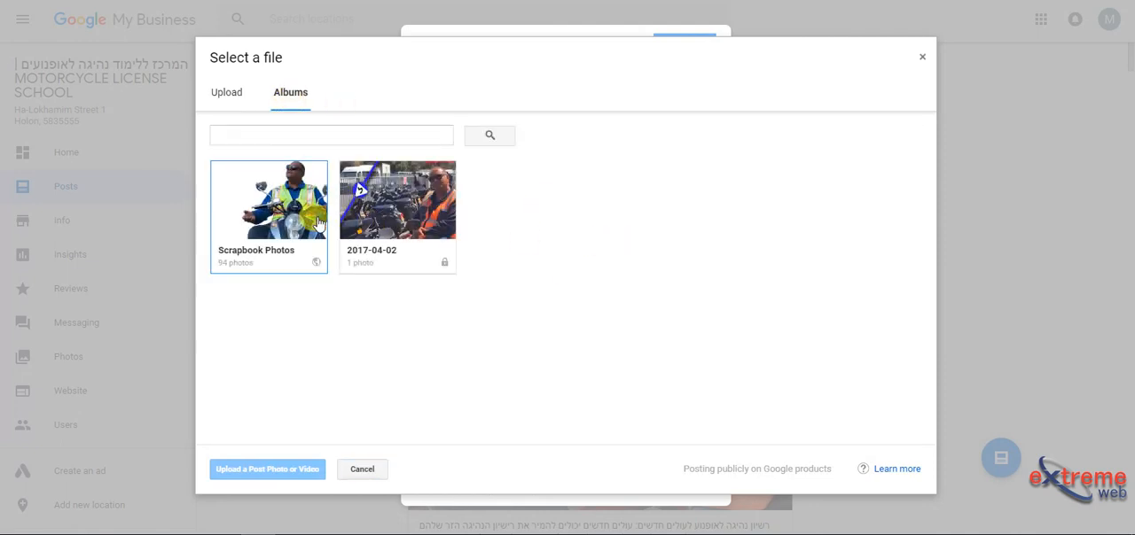
{"action": "left_click", "coordinate": [317, 222]}
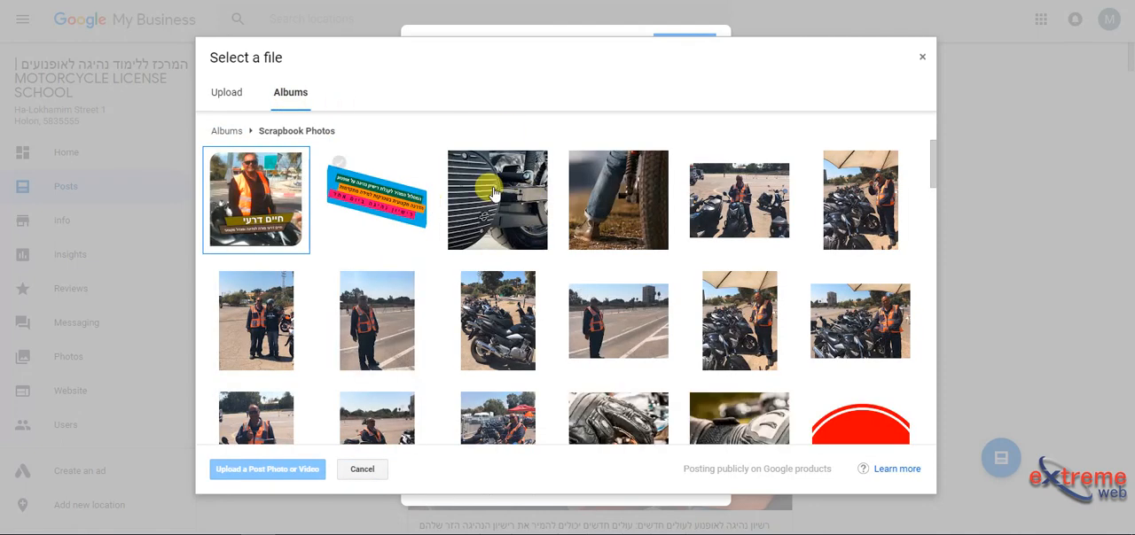
{"action": "left_click", "coordinate": [593, 212]}
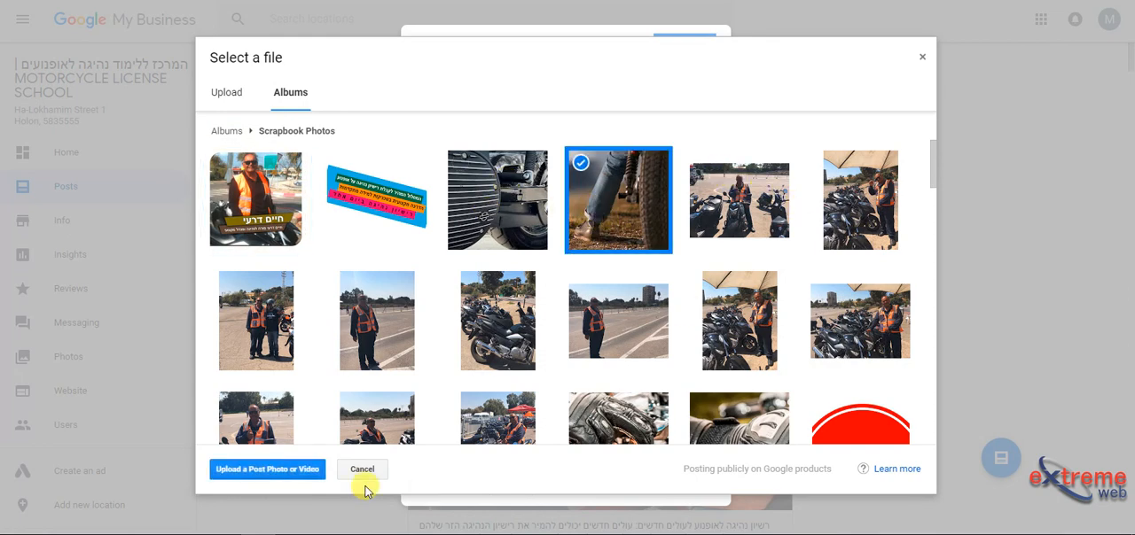
{"action": "left_click", "coordinate": [289, 476]}
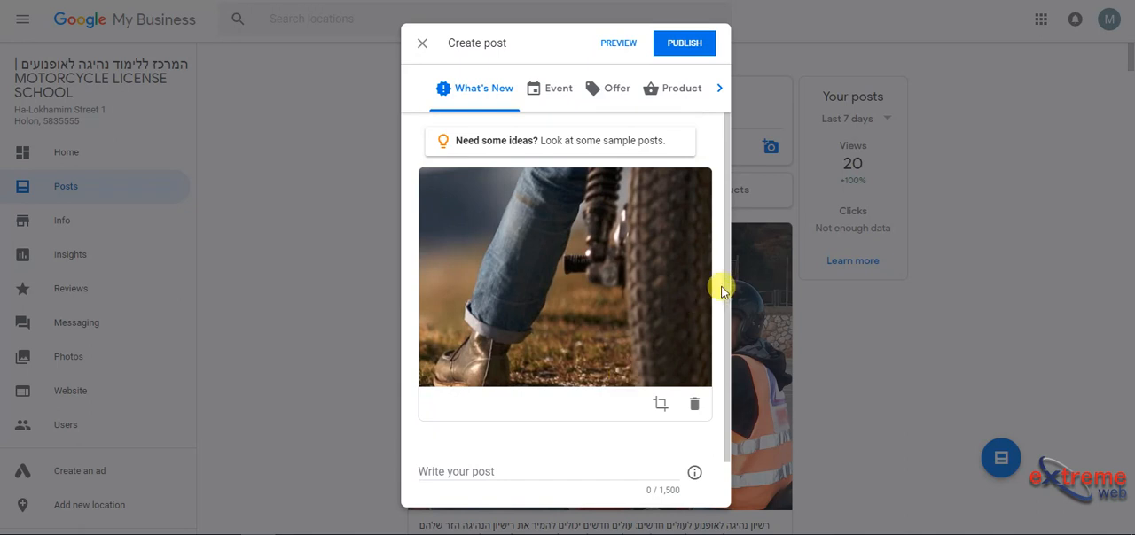
Step: Write the post text "Here we add details about our post. Usualy it can include offers and specials you are offering to your clients."
{"action": "scroll", "coordinate": [729, 287], "scroll_direction": "down", "scroll_amount": 1}
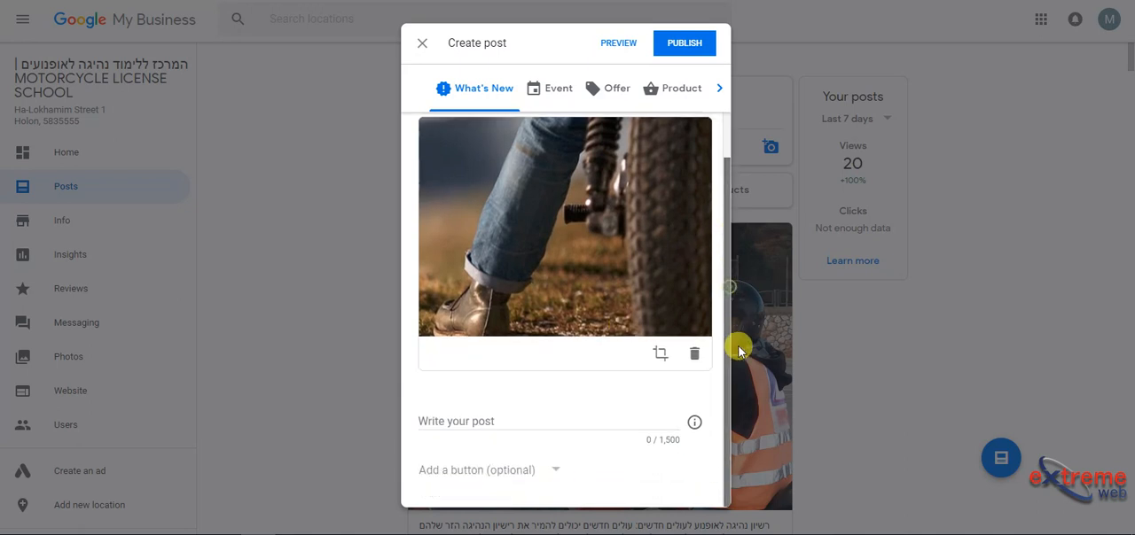
{"action": "left_click", "coordinate": [506, 426]}
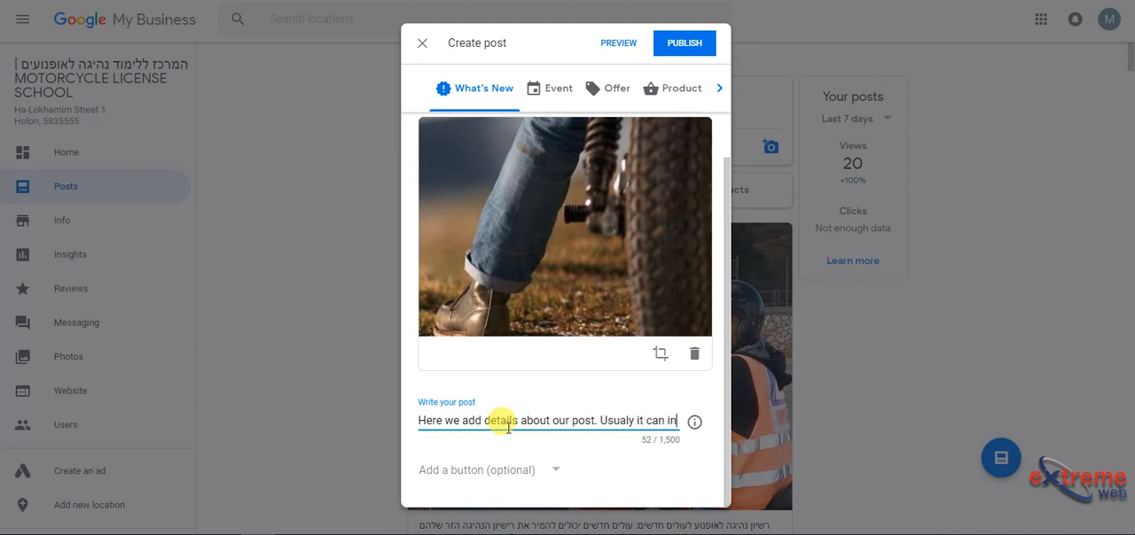
{"action": "type", "text": "cl"}
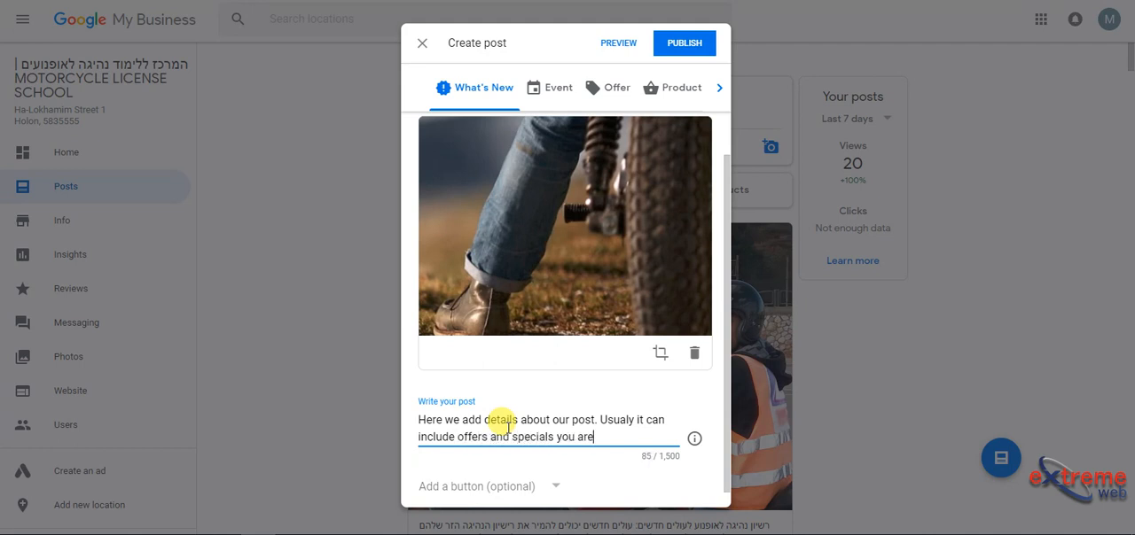
{"action": "type", "text": "your clients."}
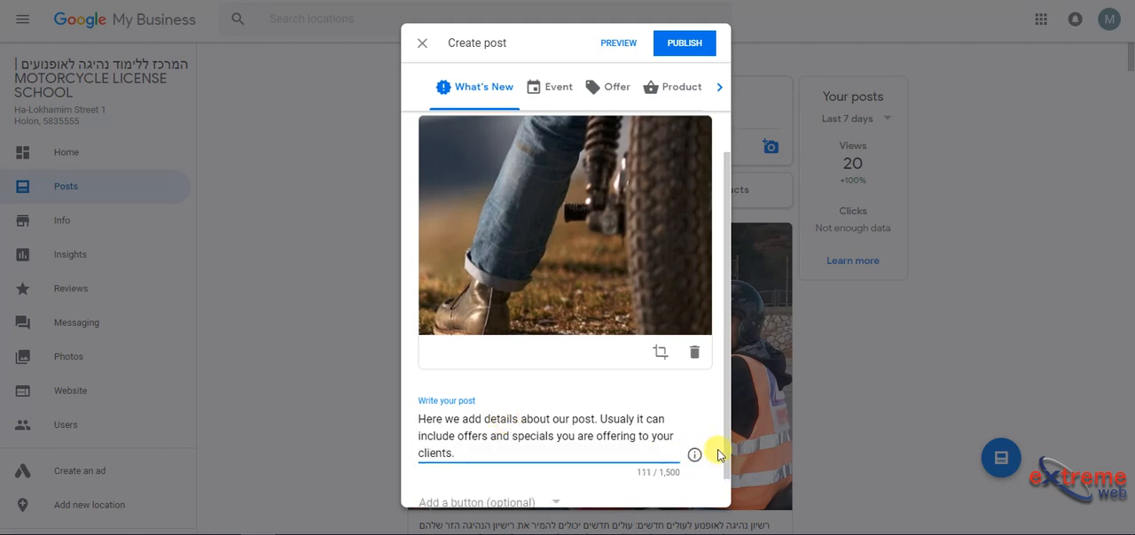
Step: Add a Call now button to the post
{"action": "left_click_drag", "start_coordinate": [725, 452], "coordinate": [732, 527]}
{"action": "left_click", "coordinate": [487, 470]}
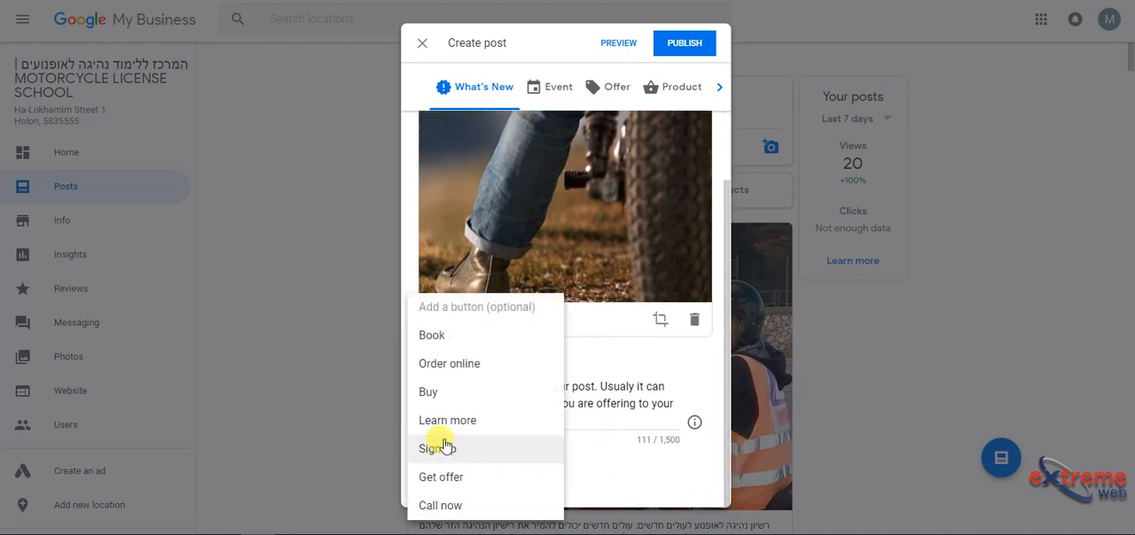
{"action": "left_click", "coordinate": [462, 507]}
{"action": "left_click_drag", "start_coordinate": [725, 451], "coordinate": [732, 519]}
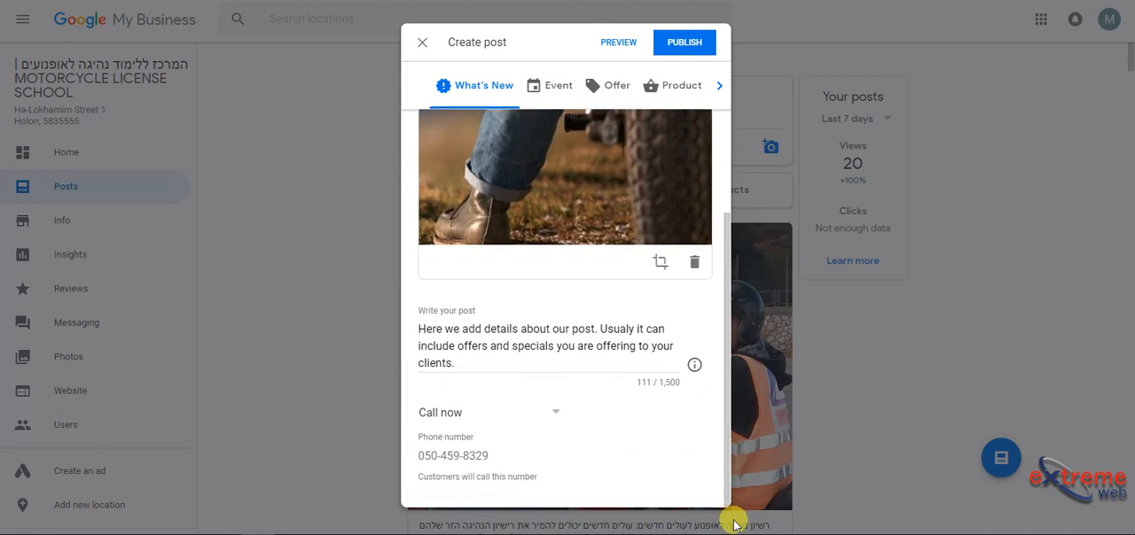
{"action": "left_click", "coordinate": [460, 416]}
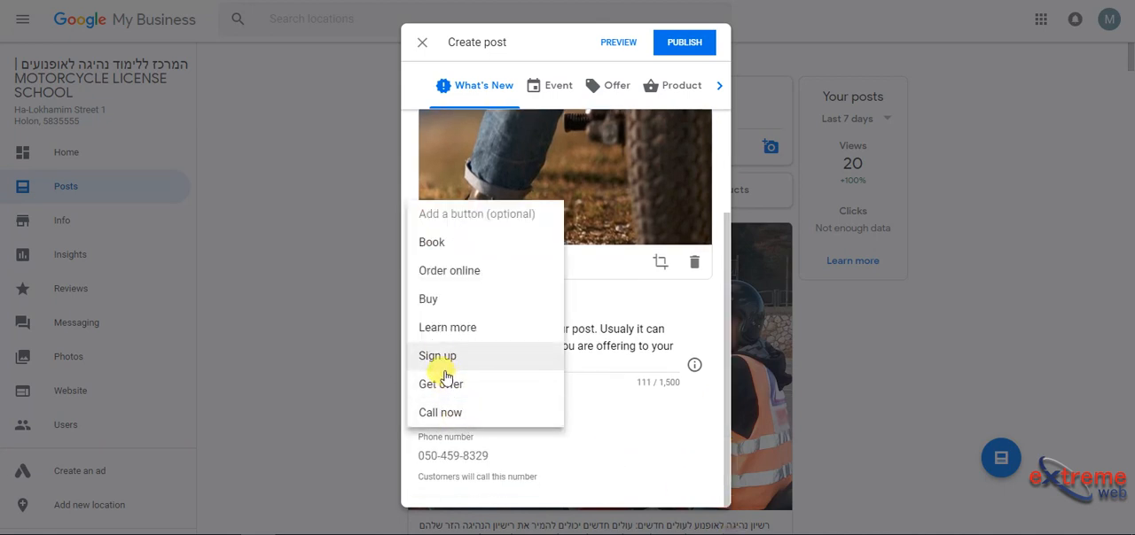
{"action": "left_click", "coordinate": [448, 328]}
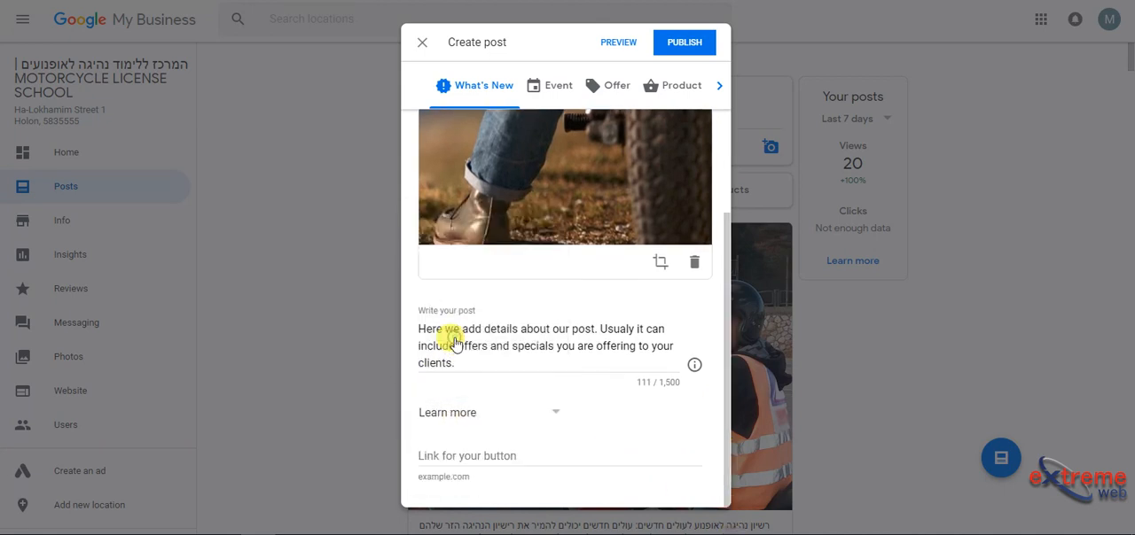
{"action": "left_click", "coordinate": [485, 450]}
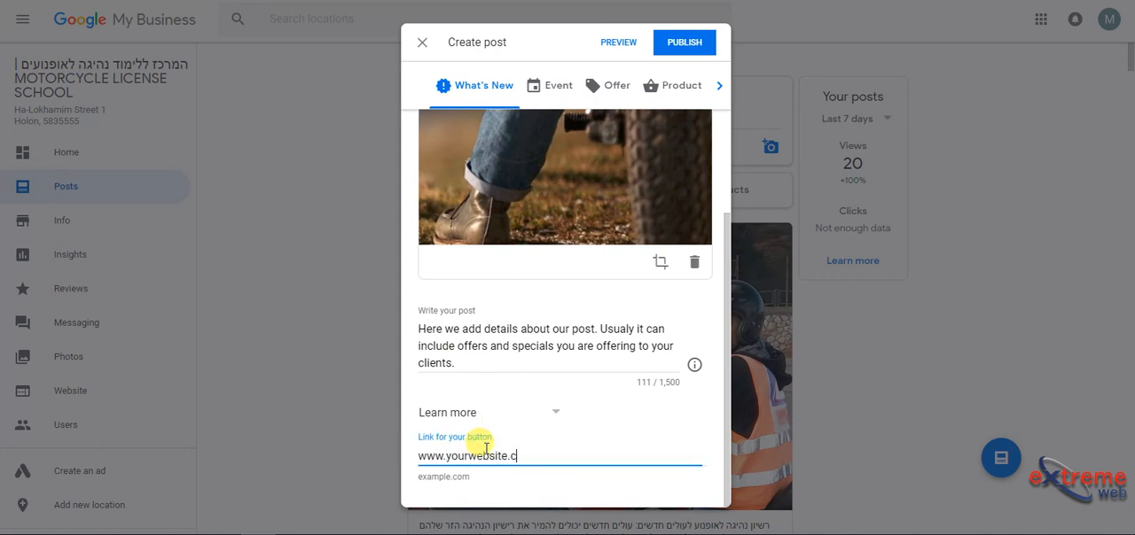
Step: Change the post's button to Buy and check its link field
{"action": "left_click", "coordinate": [487, 416]}
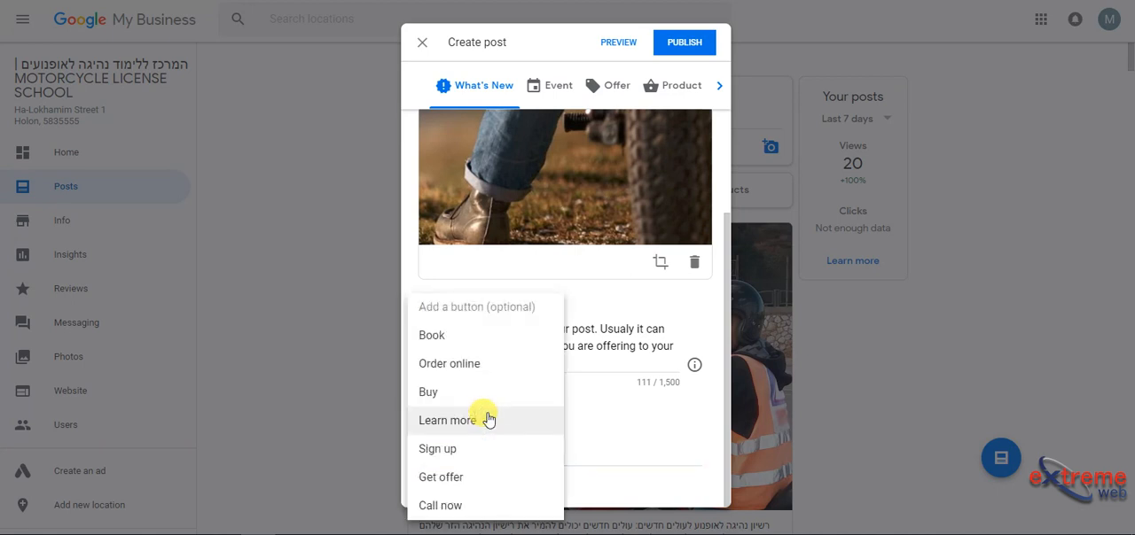
{"action": "left_click", "coordinate": [468, 396]}
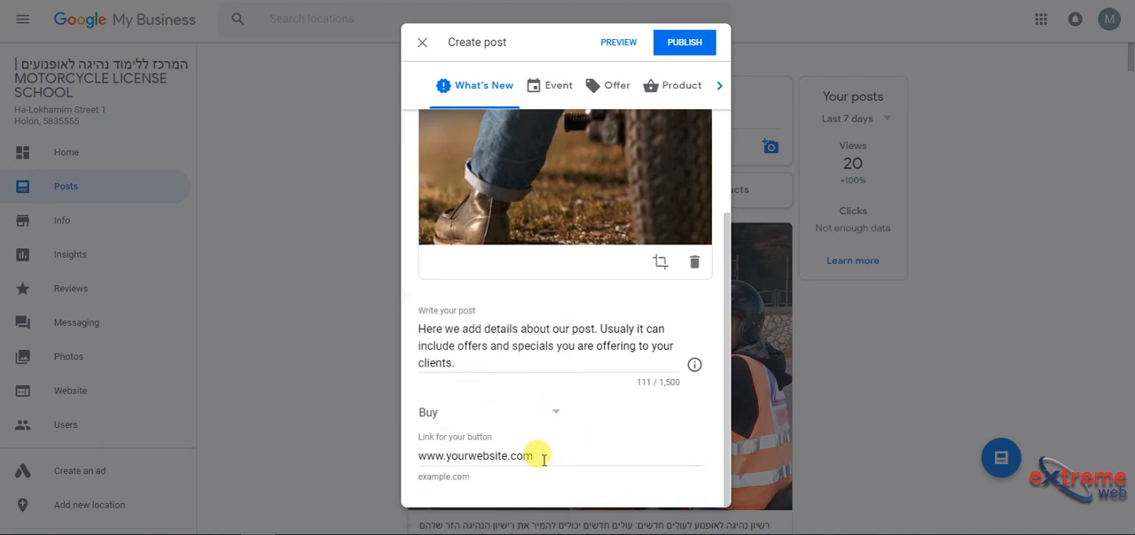
{"action": "left_click", "coordinate": [541, 458]}
{"action": "double_click", "coordinate": [543, 457]}
Step: Try Order online and Book as the post's button
{"action": "left_click", "coordinate": [482, 413]}
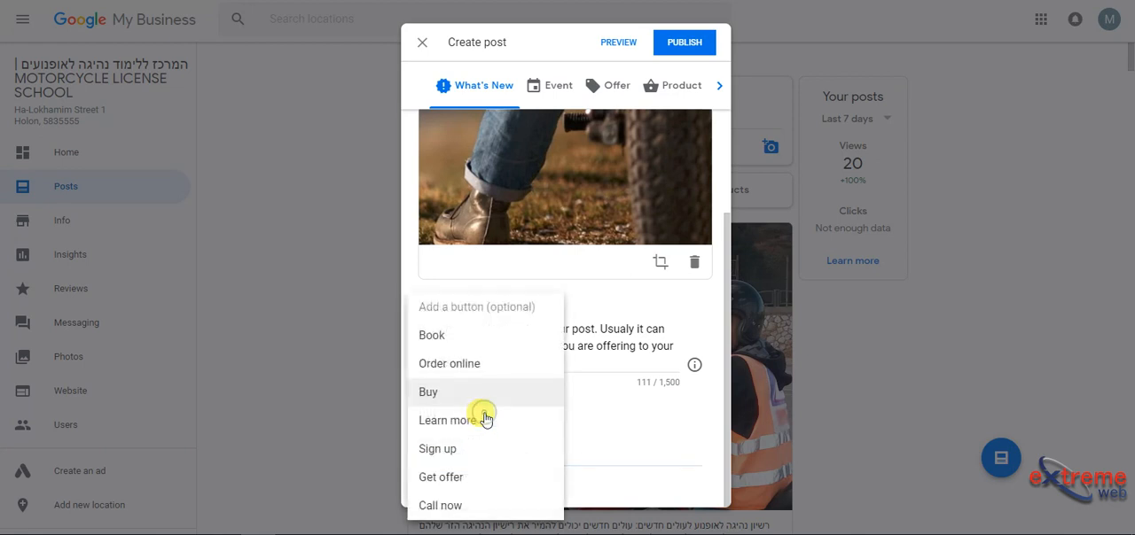
{"action": "left_click", "coordinate": [457, 370]}
{"action": "left_click", "coordinate": [479, 413]}
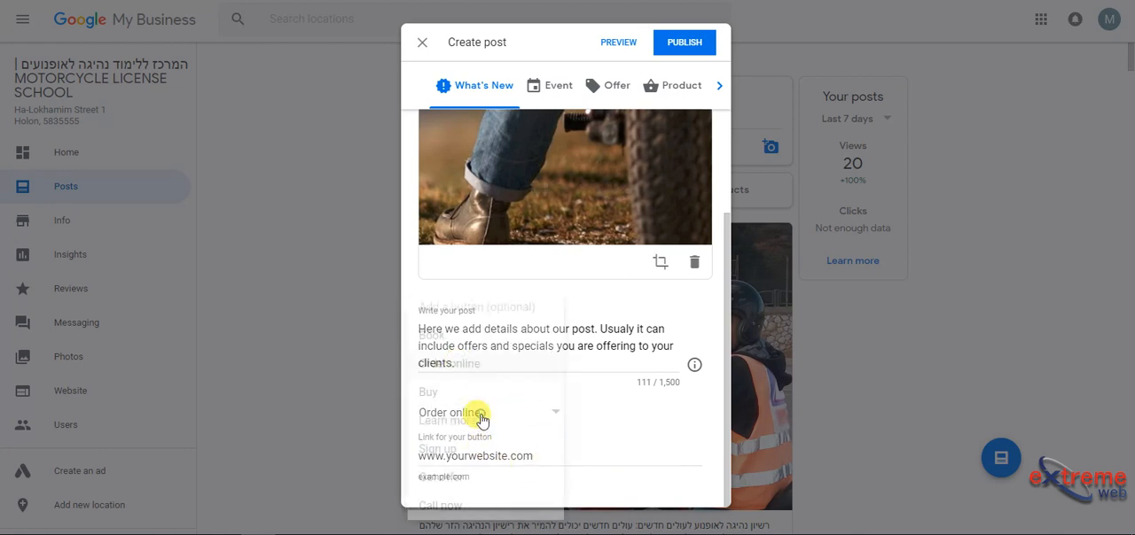
{"action": "left_click", "coordinate": [443, 334]}
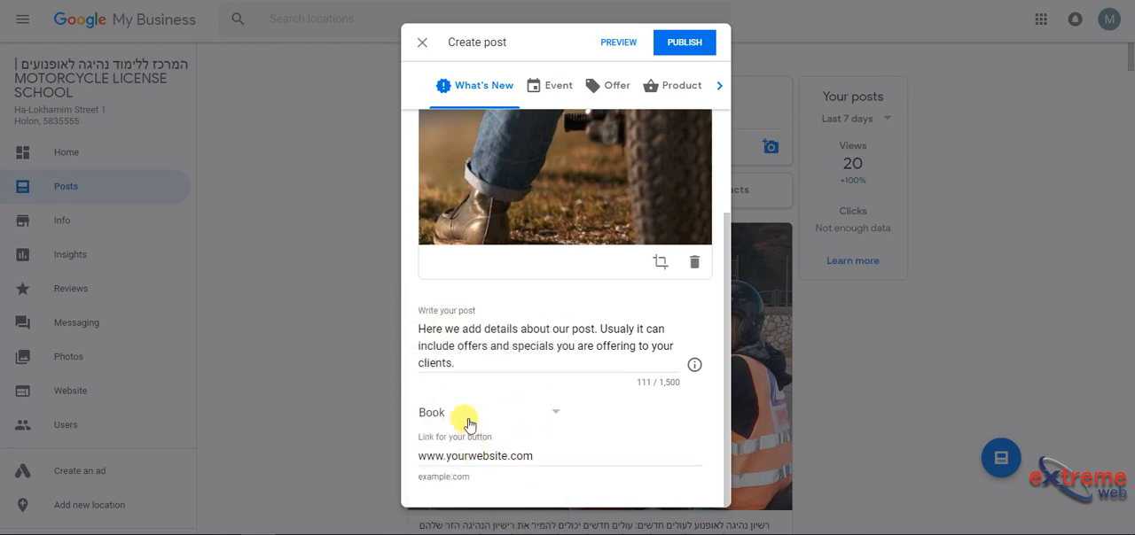
Step: Try Get offer as the post's button, and settle on Call now
{"action": "left_click", "coordinate": [457, 406]}
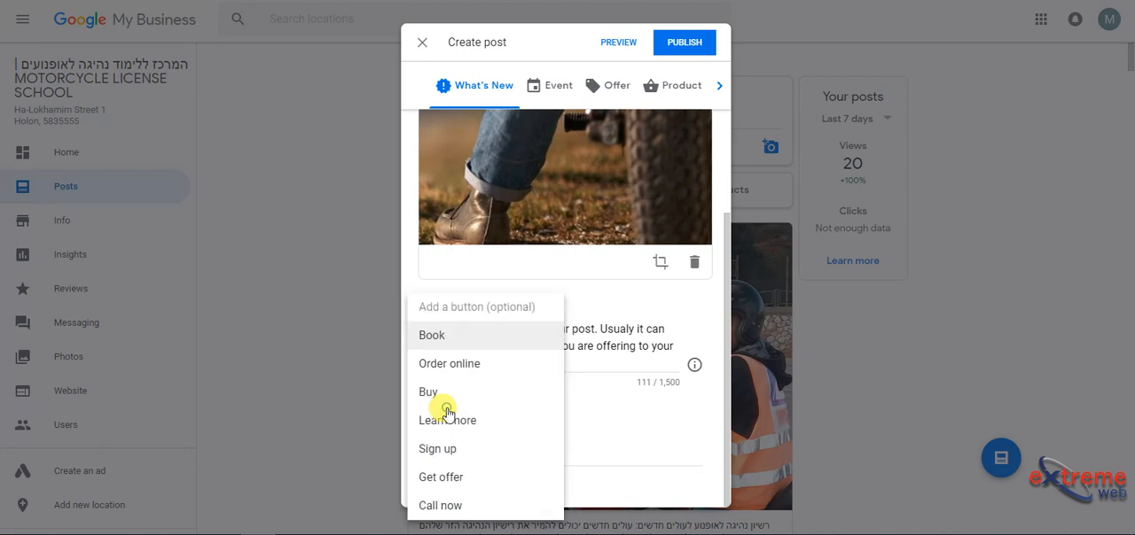
{"action": "left_click", "coordinate": [479, 476]}
{"action": "left_click", "coordinate": [474, 415]}
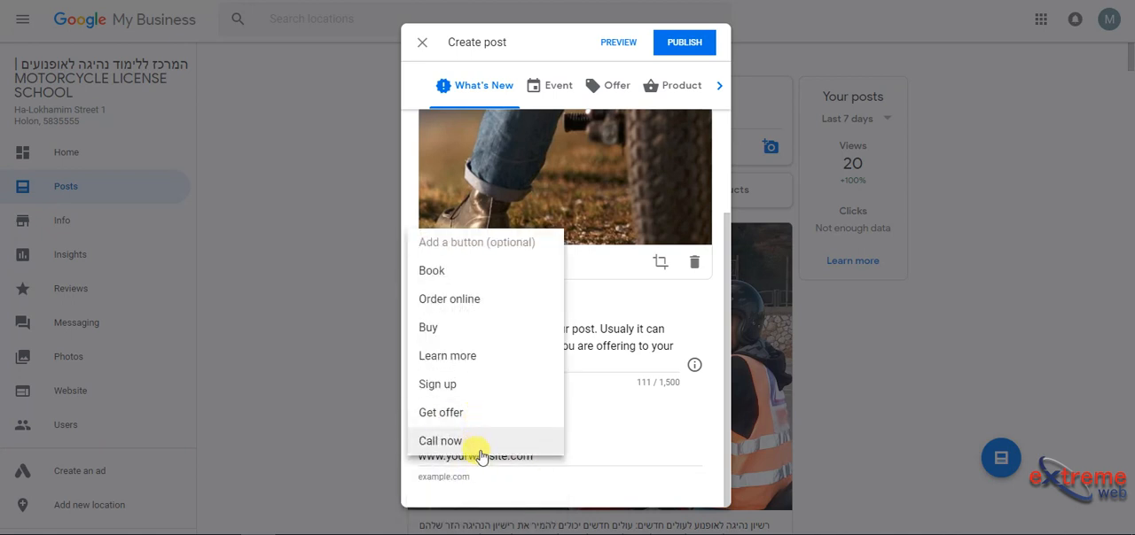
{"action": "left_click", "coordinate": [481, 441]}
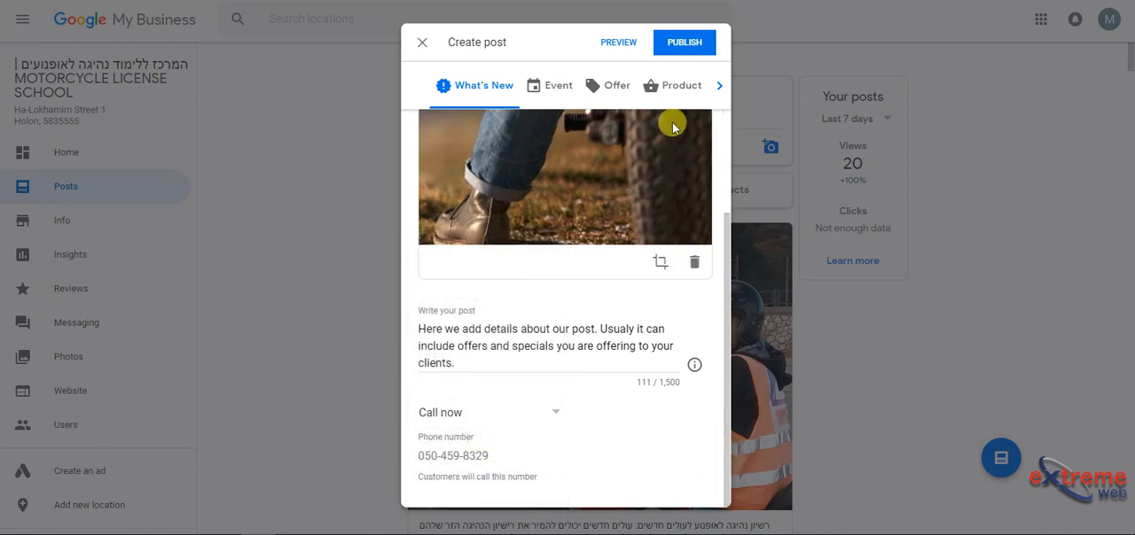
Step: Switch the post type to Product, name the product "My Product Name" and set its price to 550 ILS
{"action": "left_click", "coordinate": [680, 85]}
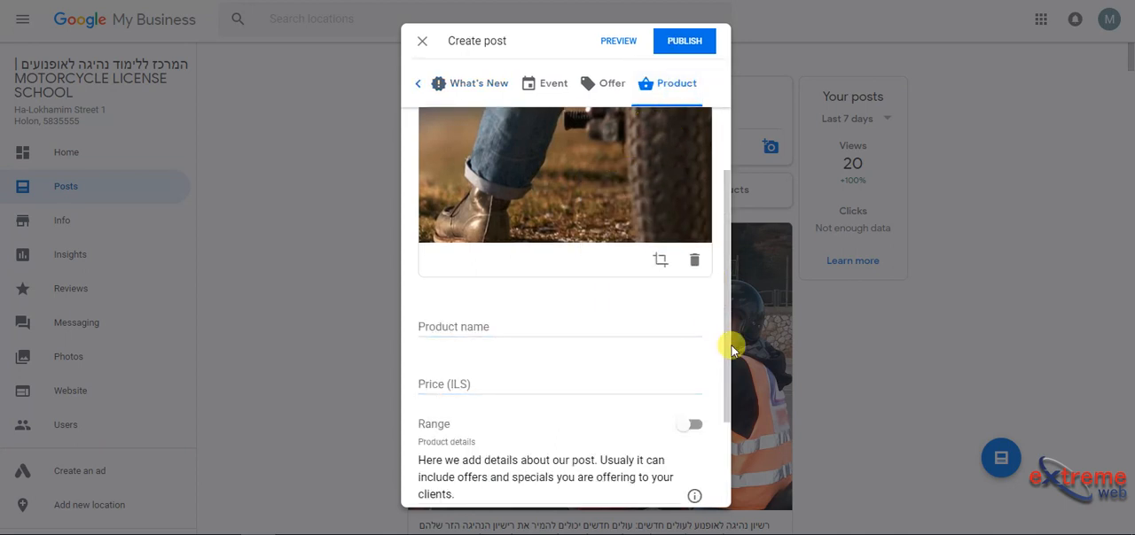
{"action": "left_click_drag", "start_coordinate": [725, 343], "coordinate": [725, 372]}
{"action": "left_click", "coordinate": [556, 290]}
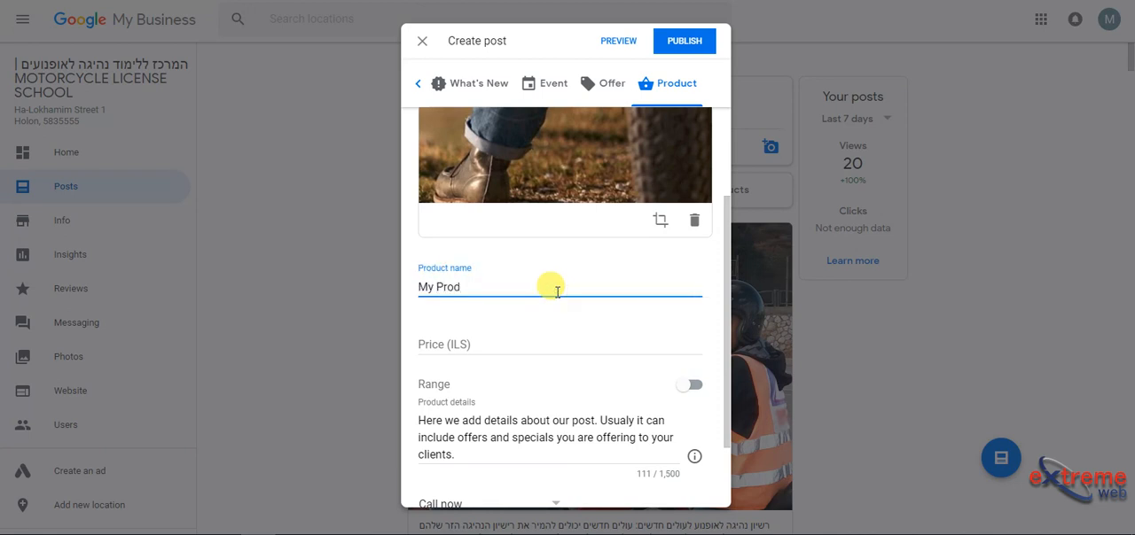
{"action": "type", "text": "My Product Name"}
{"action": "key", "text": "Tab"}
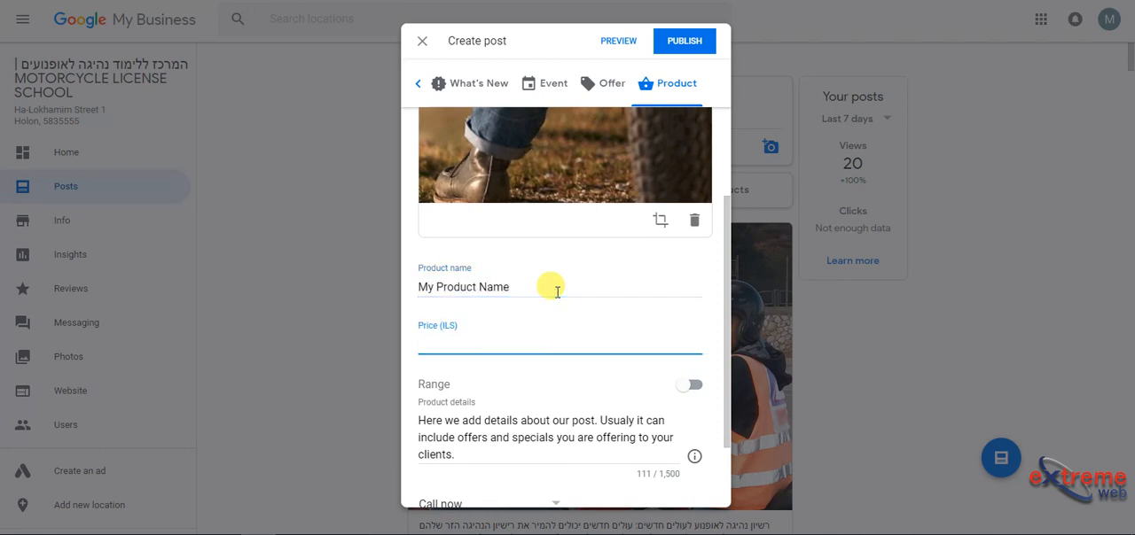
{"action": "type", "text": "550"}
{"action": "key", "text": "Tab"}
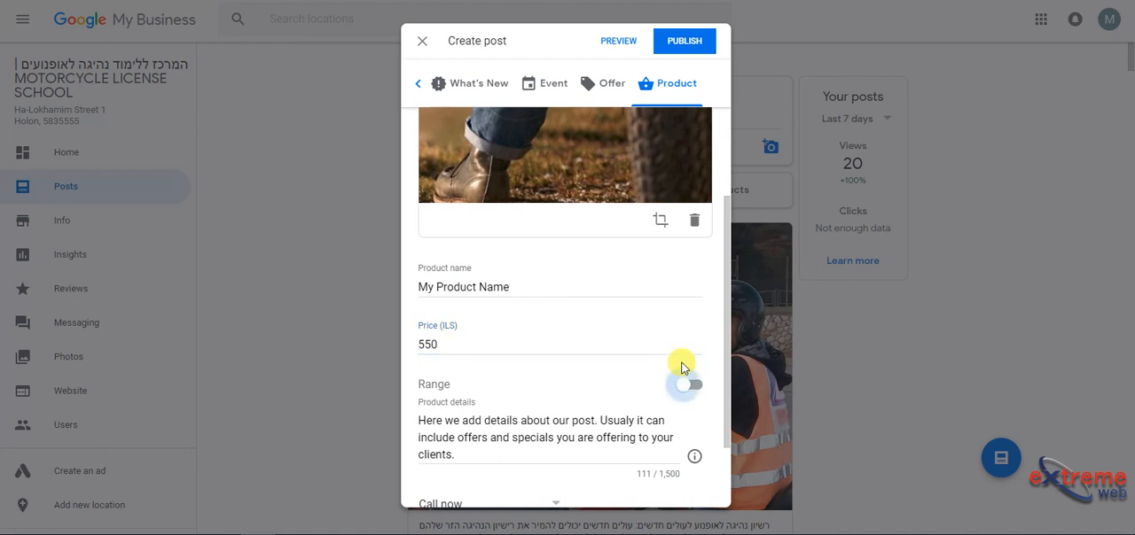
Step: Turn on the product's price range with a maximum of 1500 ILS, and turn the range off again
{"action": "left_click_drag", "start_coordinate": [722, 384], "coordinate": [723, 433]}
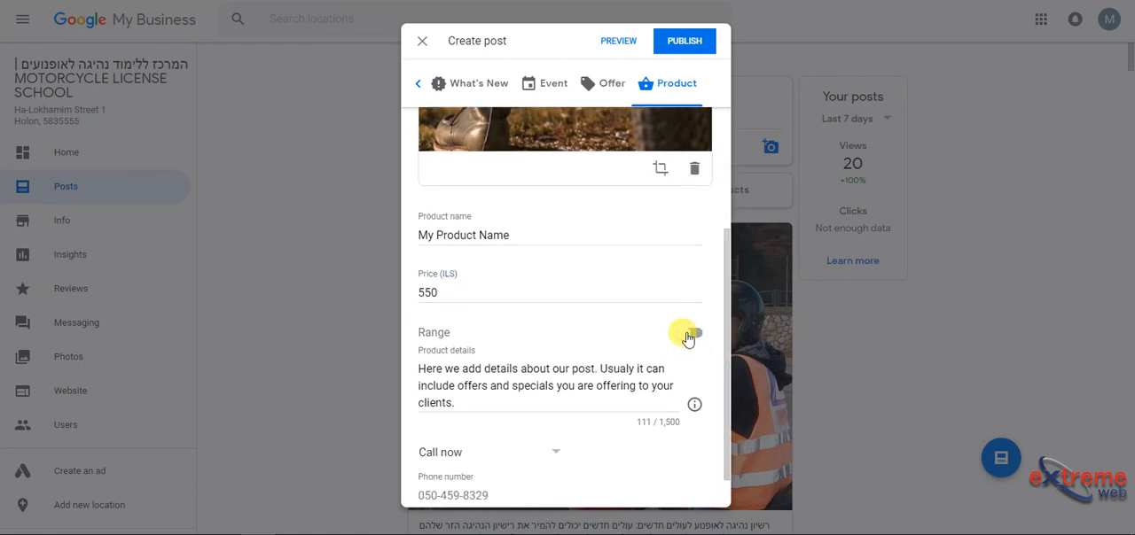
{"action": "left_click", "coordinate": [695, 337]}
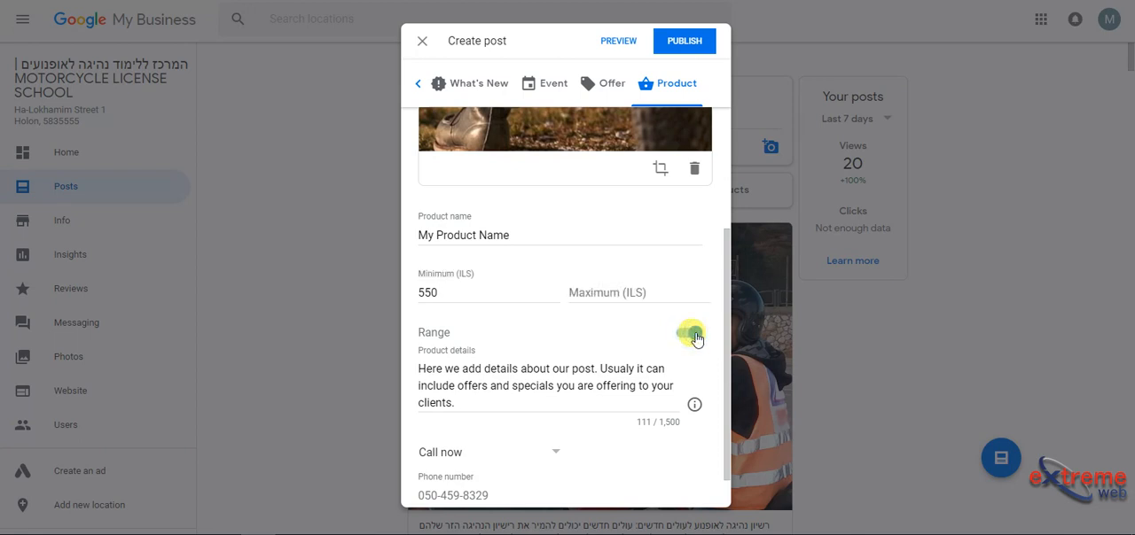
{"action": "left_click", "coordinate": [647, 290]}
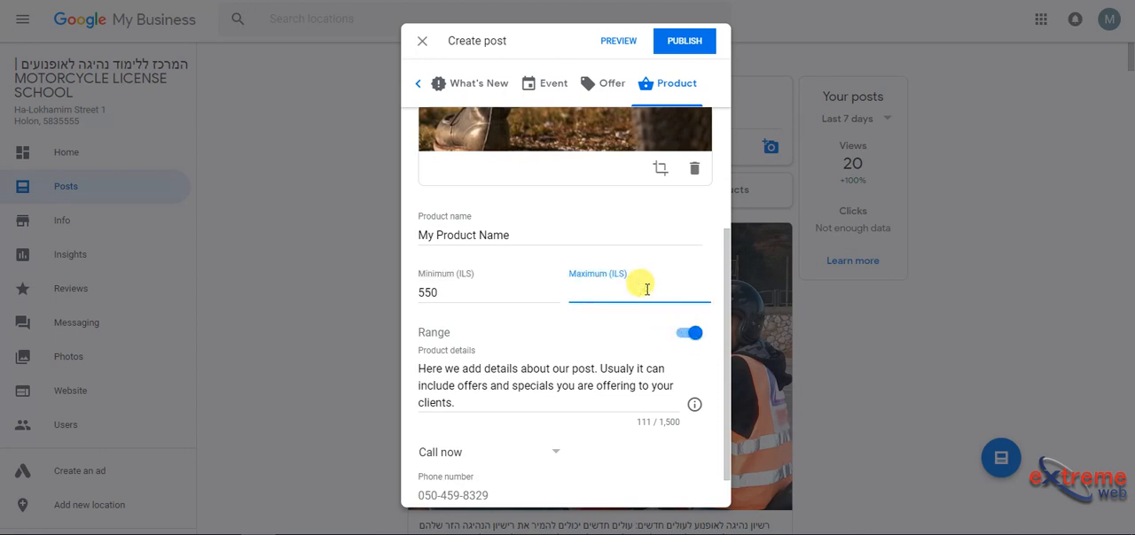
{"action": "left_click", "coordinate": [691, 335]}
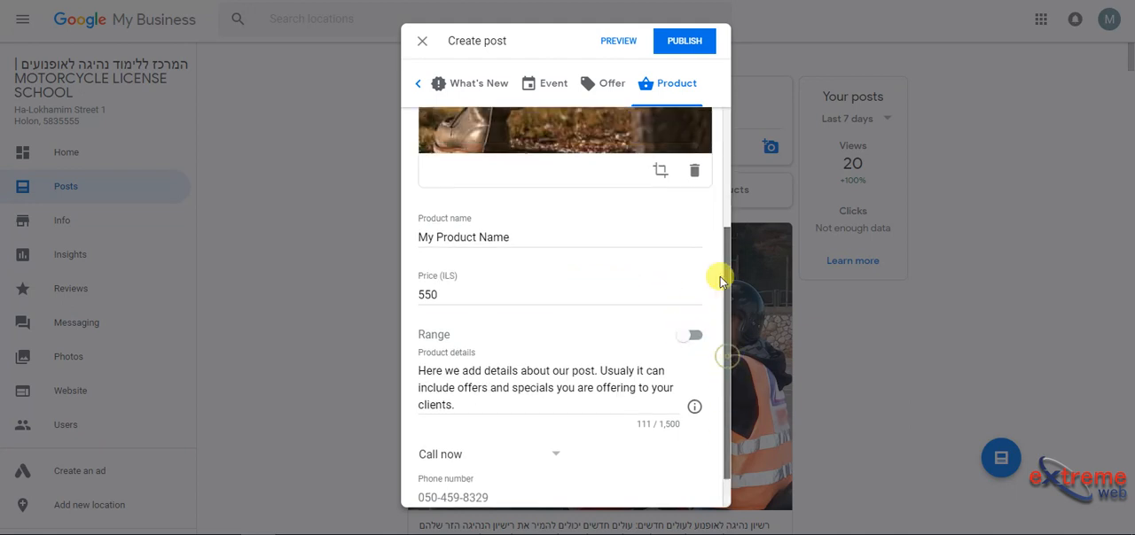
Step: Switch the post type to Offer and title the offer "December Special"
{"action": "scroll", "coordinate": [719, 261], "scroll_direction": "up", "scroll_amount": 2}
{"action": "left_click", "coordinate": [600, 82]}
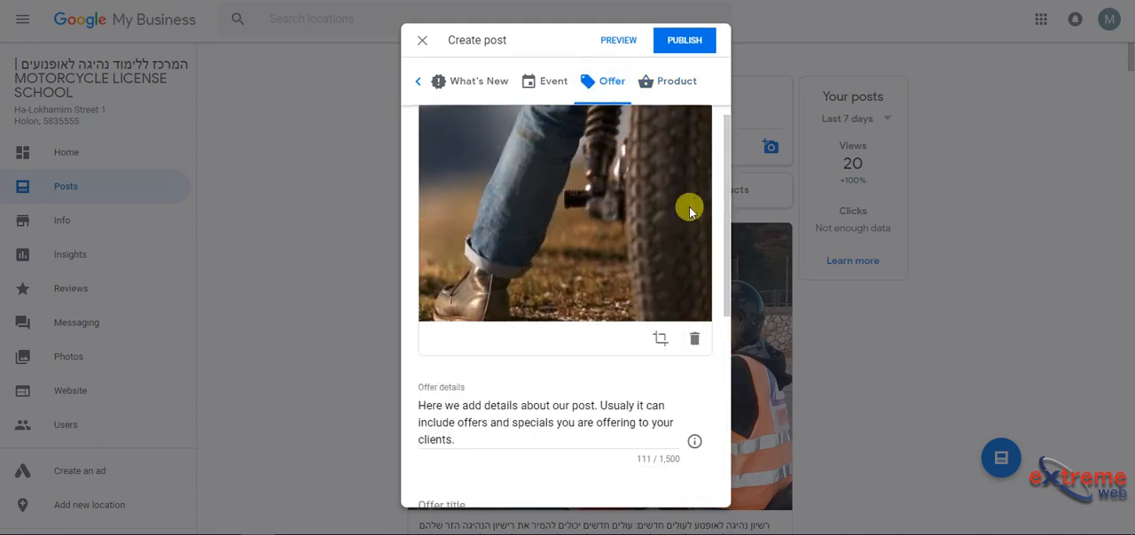
{"action": "left_click_drag", "start_coordinate": [726, 274], "coordinate": [730, 405]}
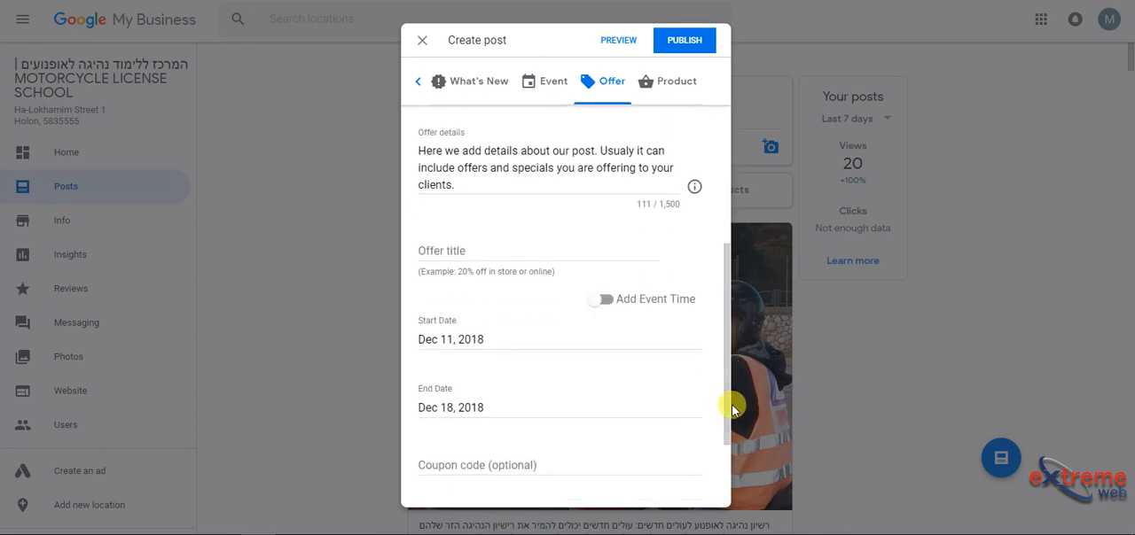
{"action": "left_click", "coordinate": [561, 249]}
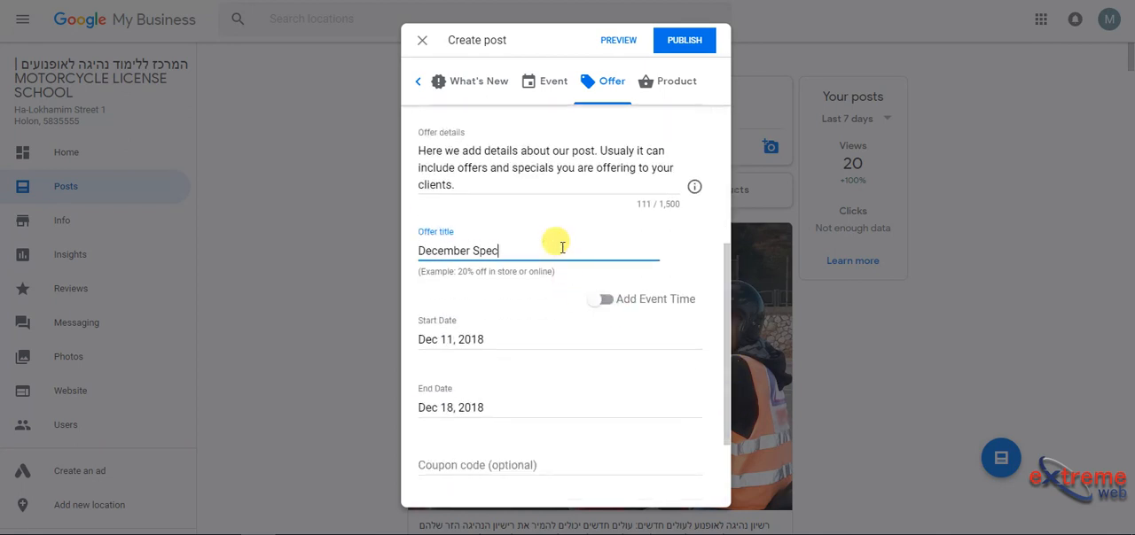
Step: Turn on the offer's event time, look at the start time choices, and turn event time off again
{"action": "left_click", "coordinate": [606, 302]}
{"action": "left_click", "coordinate": [601, 300]}
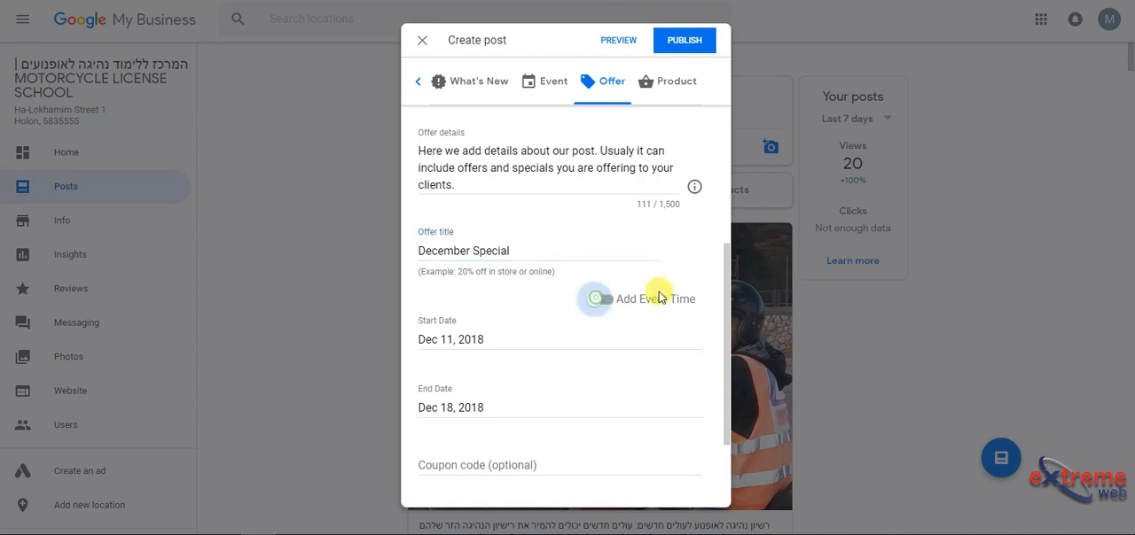
{"action": "left_click", "coordinate": [601, 300]}
{"action": "left_click", "coordinate": [608, 334]}
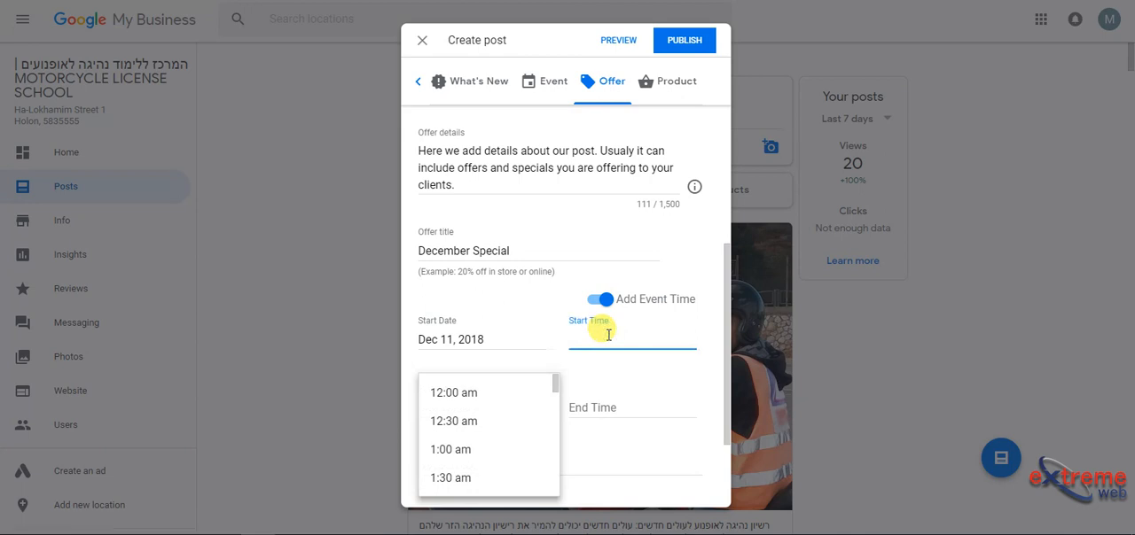
{"action": "left_click", "coordinate": [604, 392]}
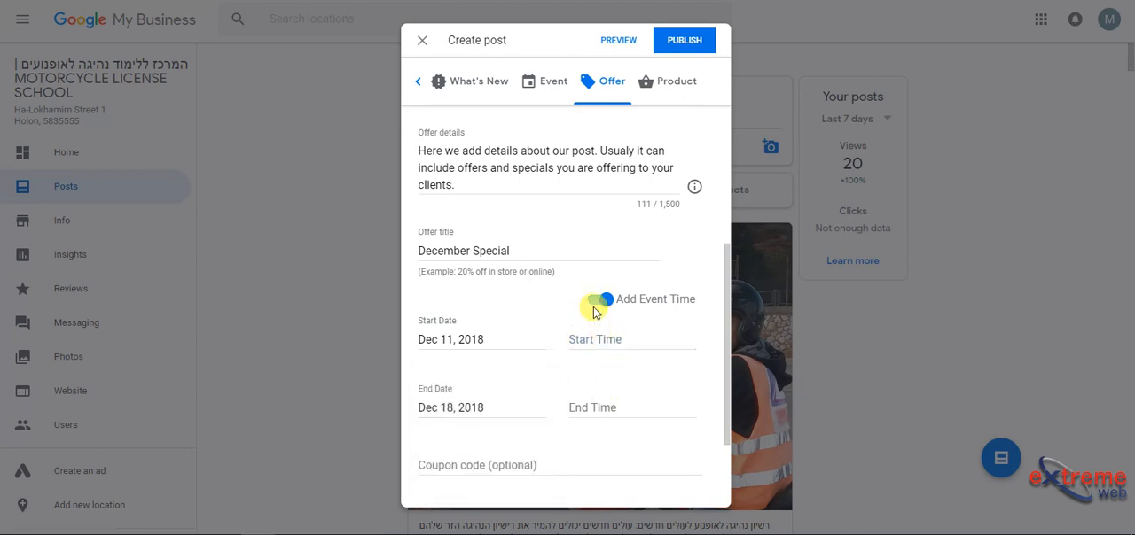
{"action": "left_click", "coordinate": [600, 300]}
Step: Fill in the coupon code "Coupon Code if you have", redemption link "Link for offer redem to your website" and terms "Terms and Conditions about your offer"
{"action": "left_click_drag", "start_coordinate": [730, 377], "coordinate": [735, 451]}
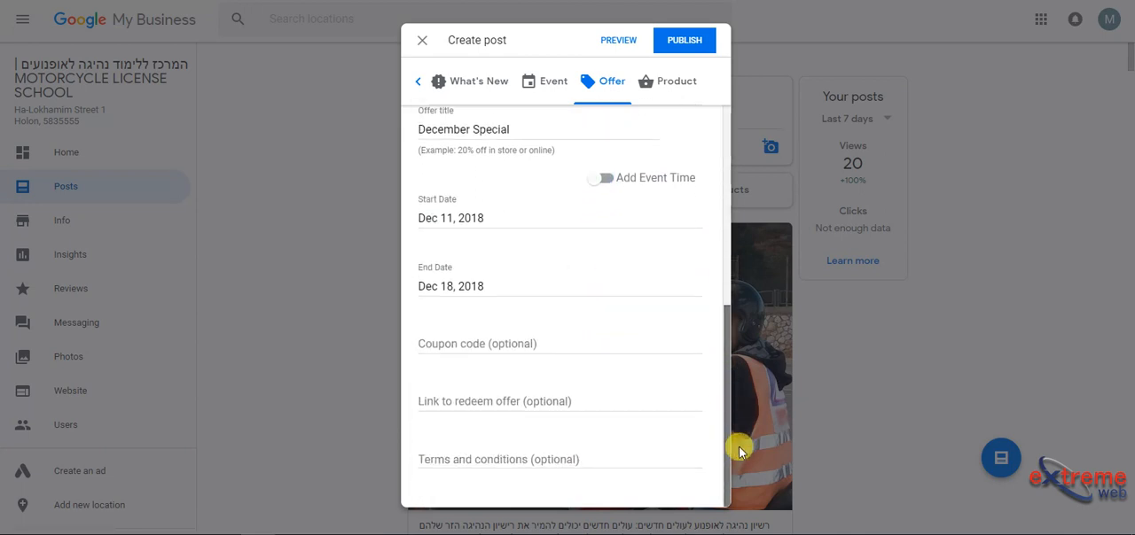
{"action": "left_click", "coordinate": [537, 343]}
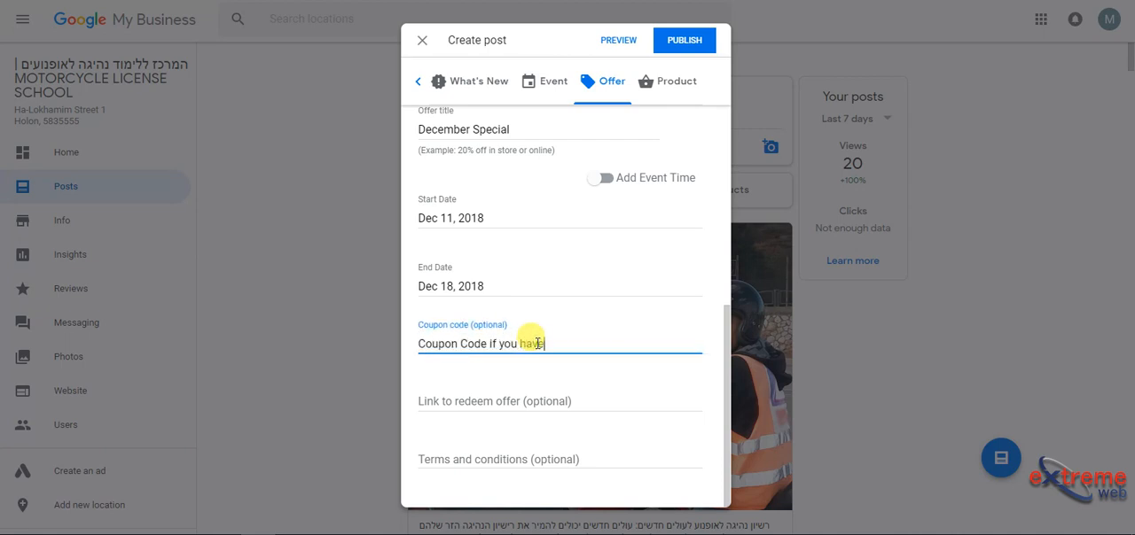
{"action": "type", "text": "Coupon Code if you have"}
{"action": "left_click", "coordinate": [492, 395]}
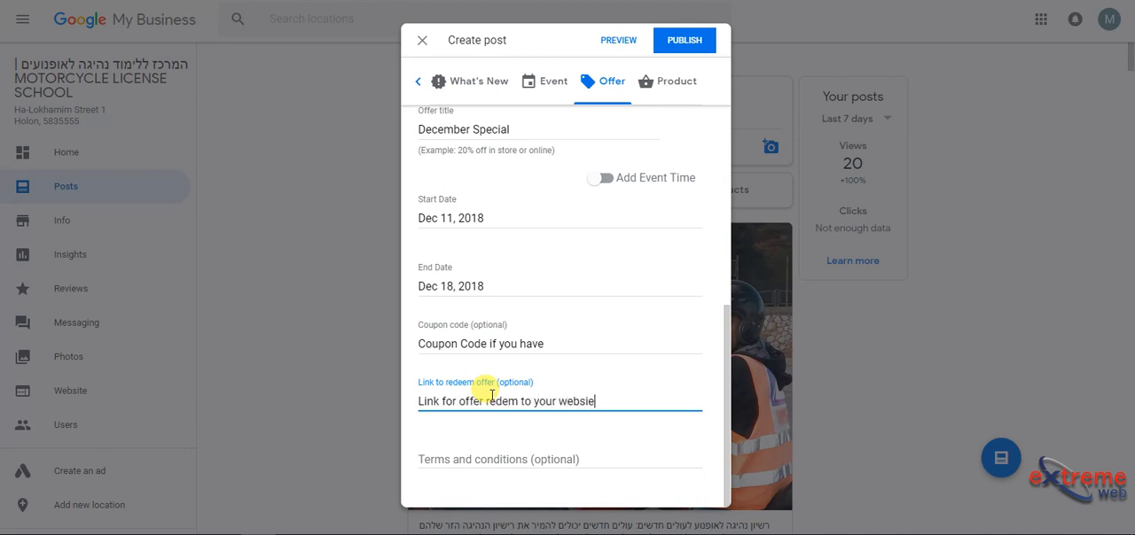
{"action": "left_click", "coordinate": [498, 458]}
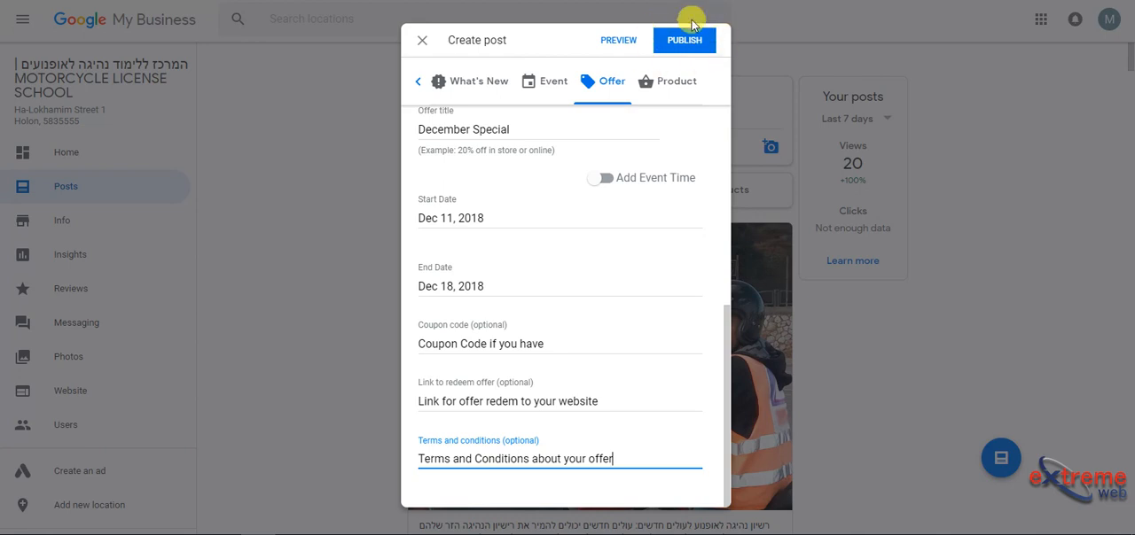
Step: Preview the December Special offer post, and expand and collapse its terms and conditions
{"action": "left_click", "coordinate": [620, 40]}
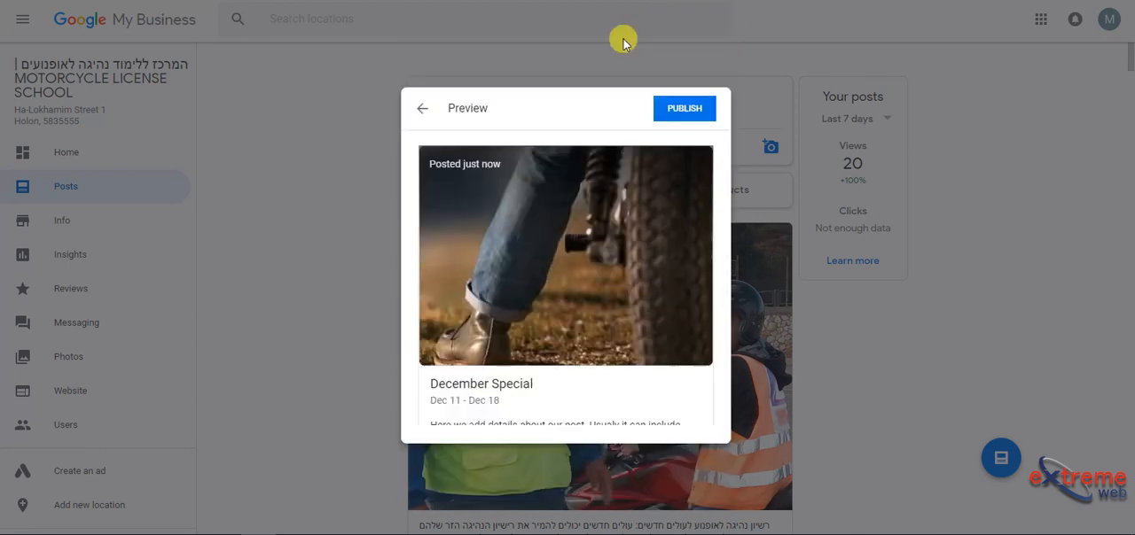
{"action": "left_click_drag", "start_coordinate": [725, 167], "coordinate": [725, 229]}
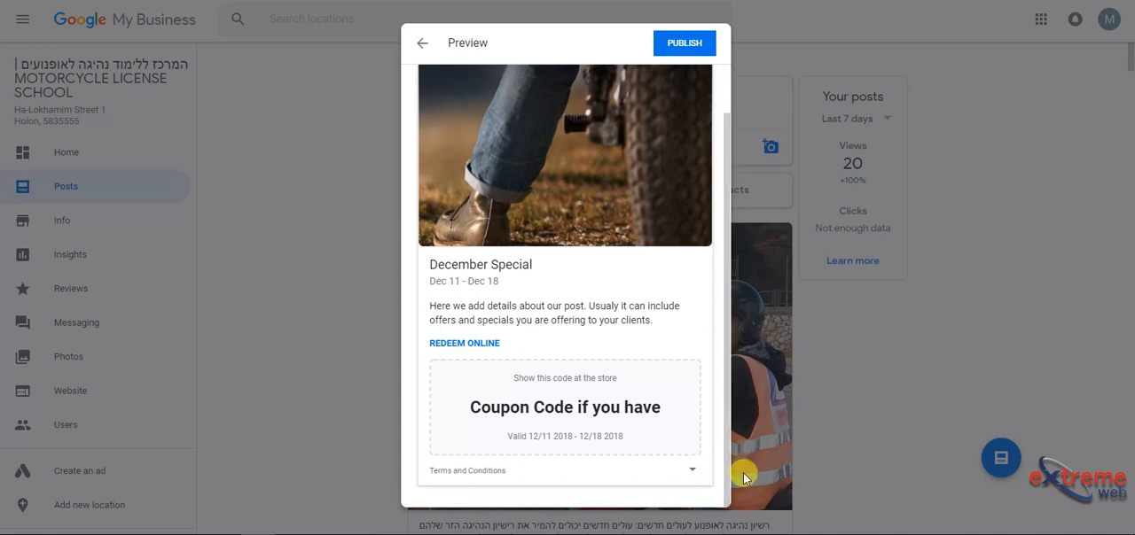
{"action": "left_click", "coordinate": [687, 470]}
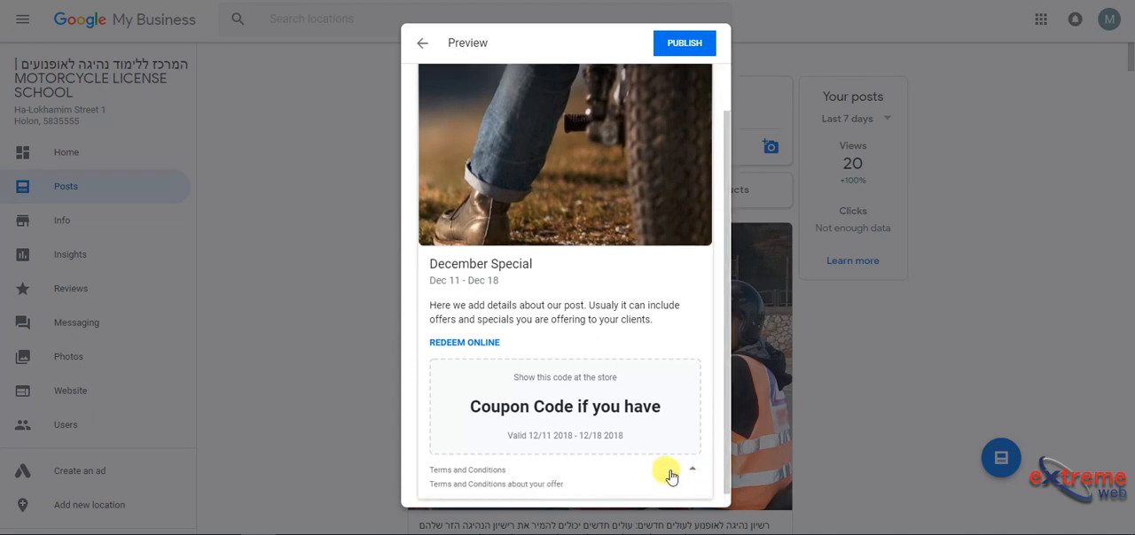
{"action": "left_click", "coordinate": [691, 471]}
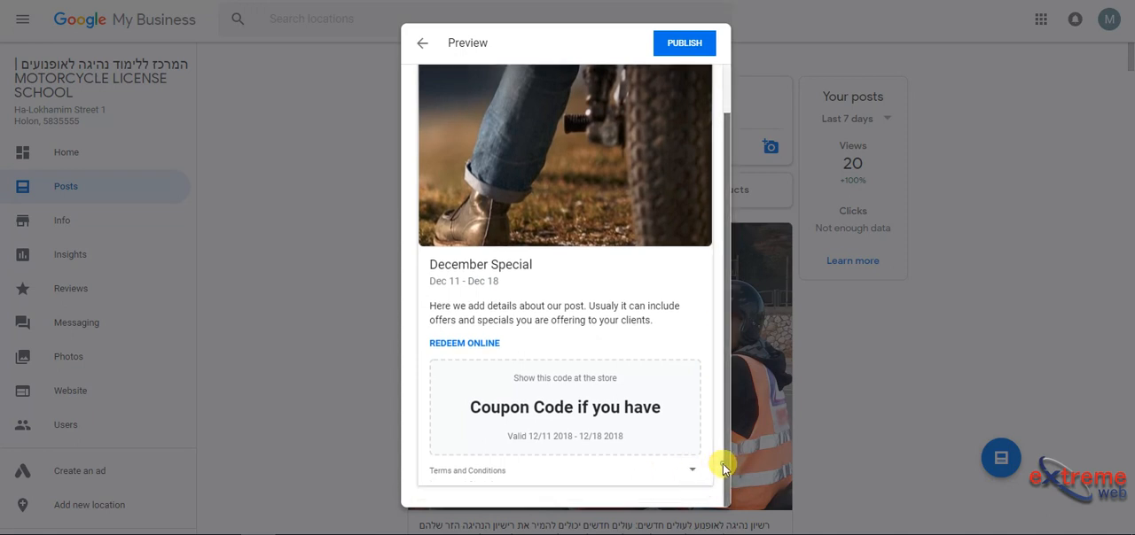
{"action": "left_click_drag", "start_coordinate": [721, 461], "coordinate": [711, 411]}
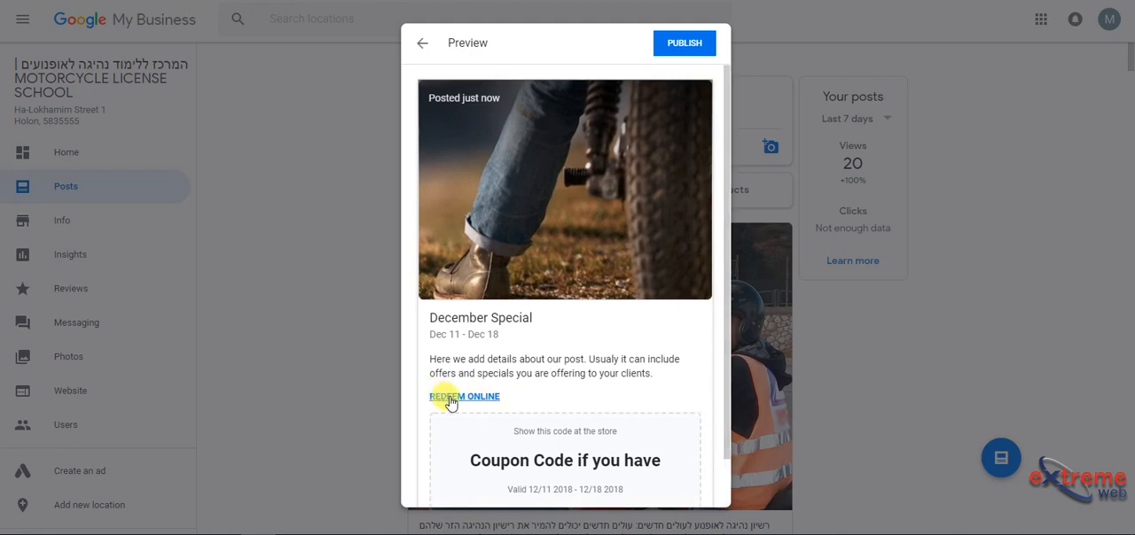